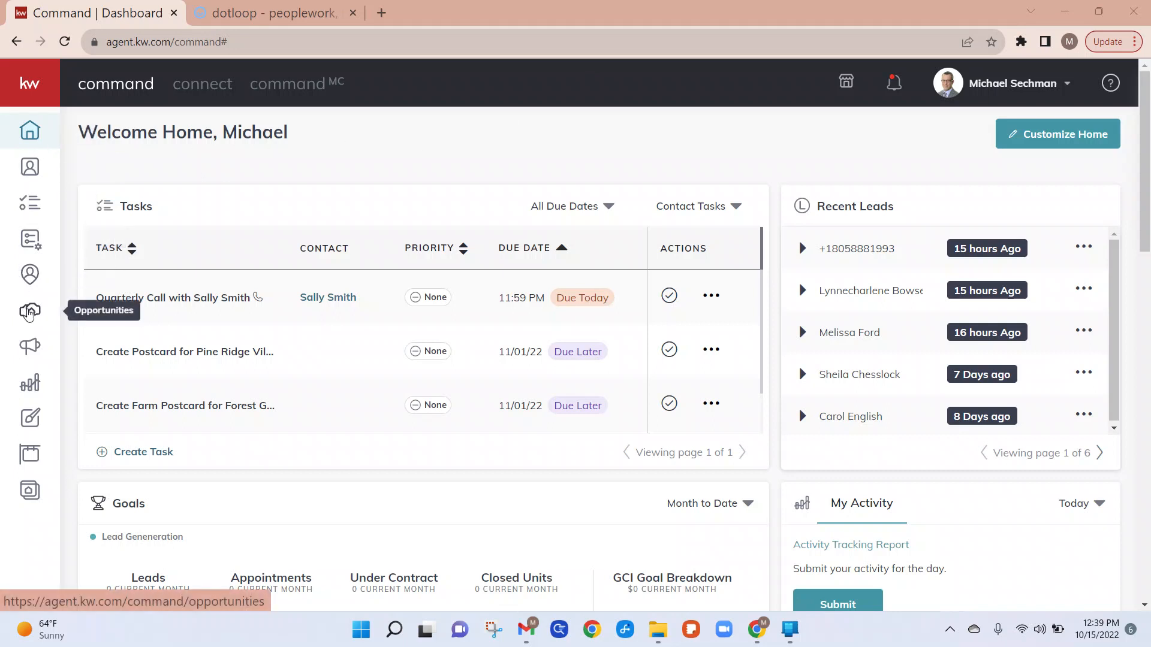
{"action": "left_click", "coordinate": [28, 312]}
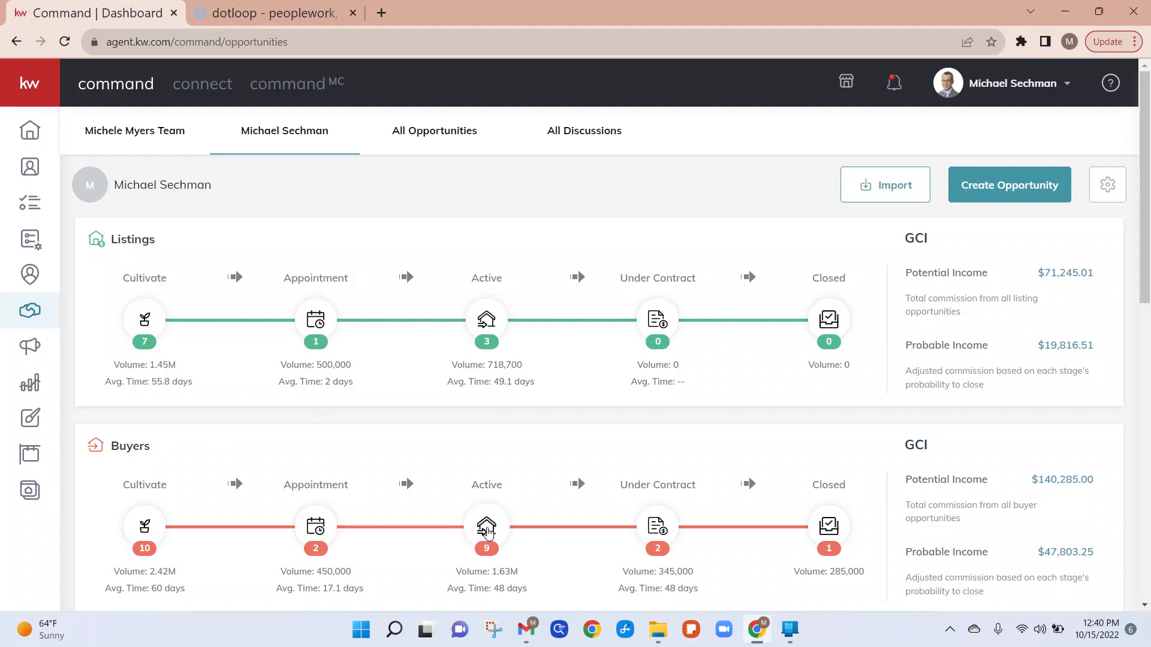
{"action": "left_click", "coordinate": [487, 529]}
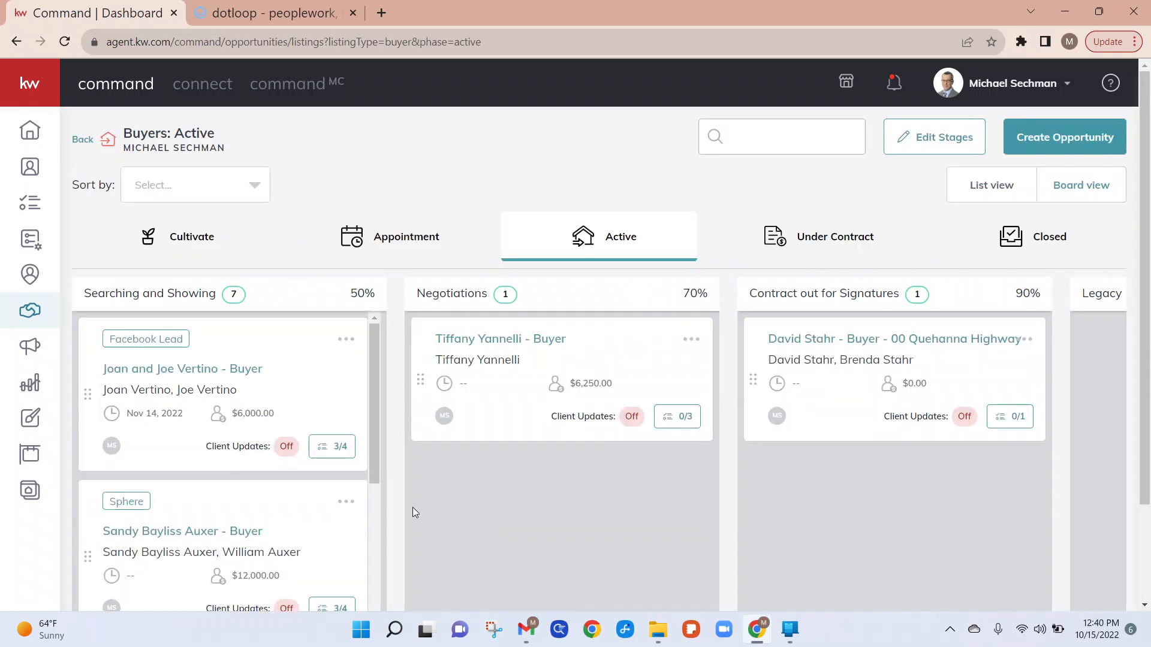
{"action": "scroll", "coordinate": [217, 484], "scroll_direction": "down", "scroll_amount": 1}
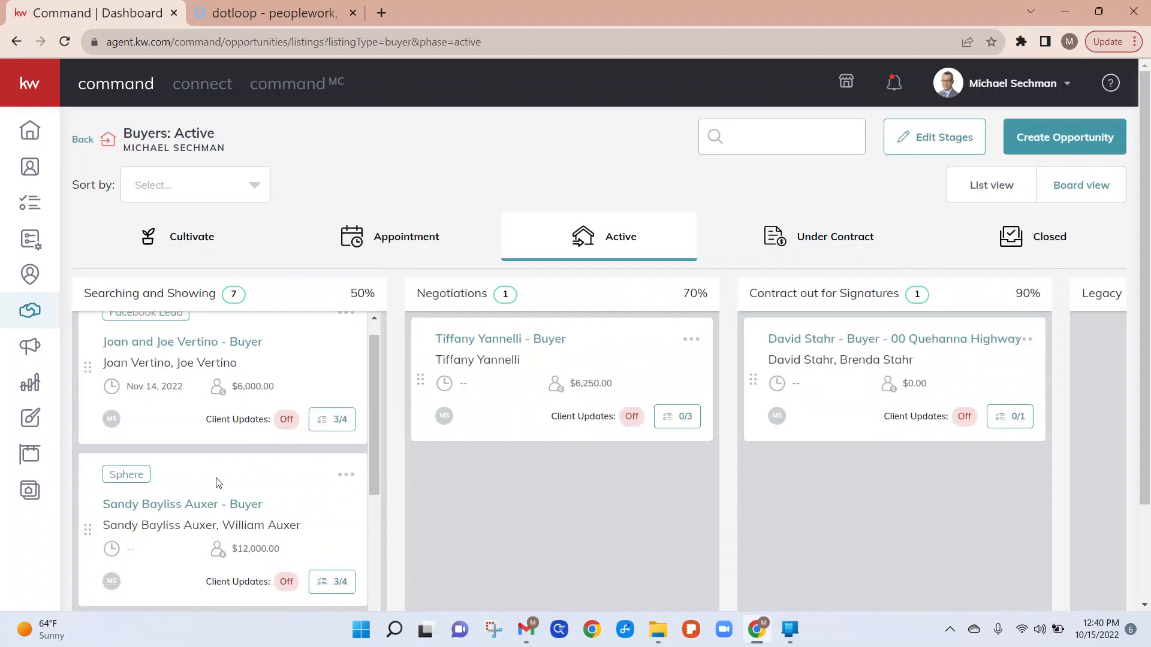
{"action": "scroll", "coordinate": [217, 484], "scroll_direction": "down", "scroll_amount": 5}
{"action": "scroll", "coordinate": [217, 484], "scroll_direction": "down", "scroll_amount": 4}
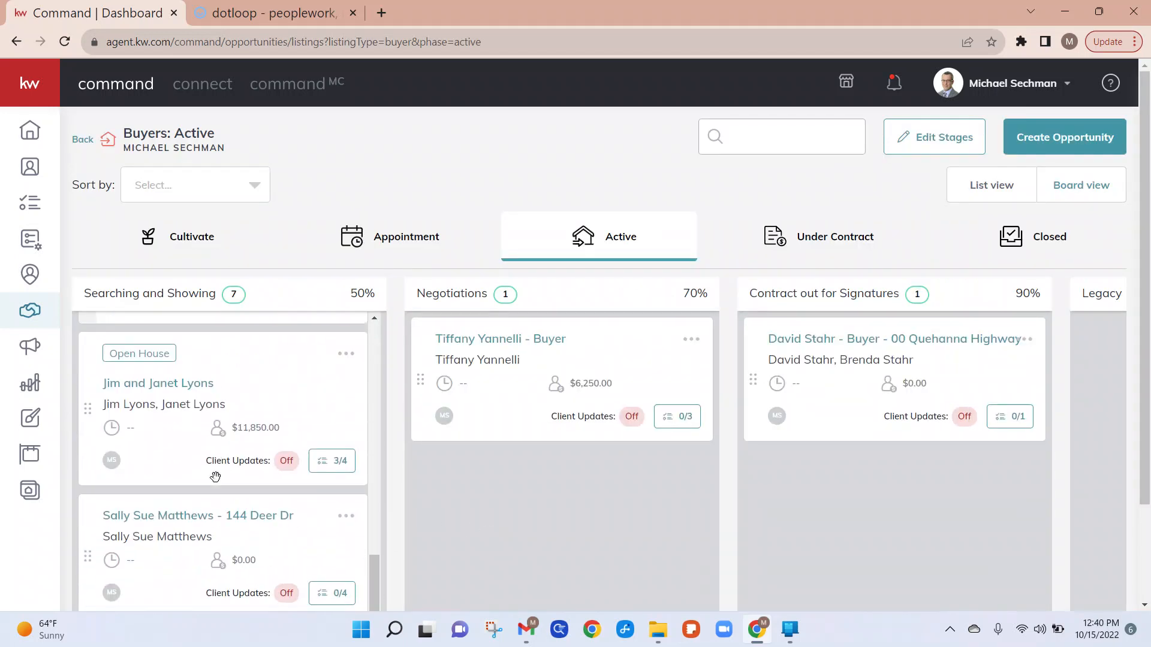
{"action": "left_click", "coordinate": [167, 517]}
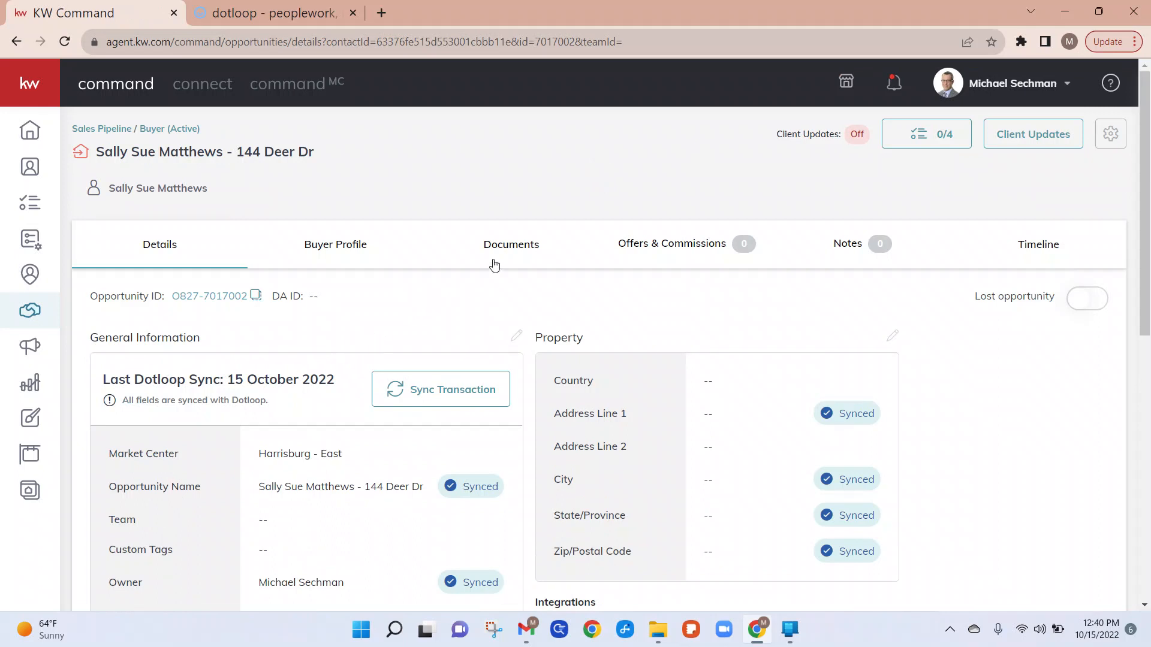
Step: Open the opportunity's documents and browse the Consultation, Under Contract and Closed checklists
{"action": "left_click", "coordinate": [513, 253]}
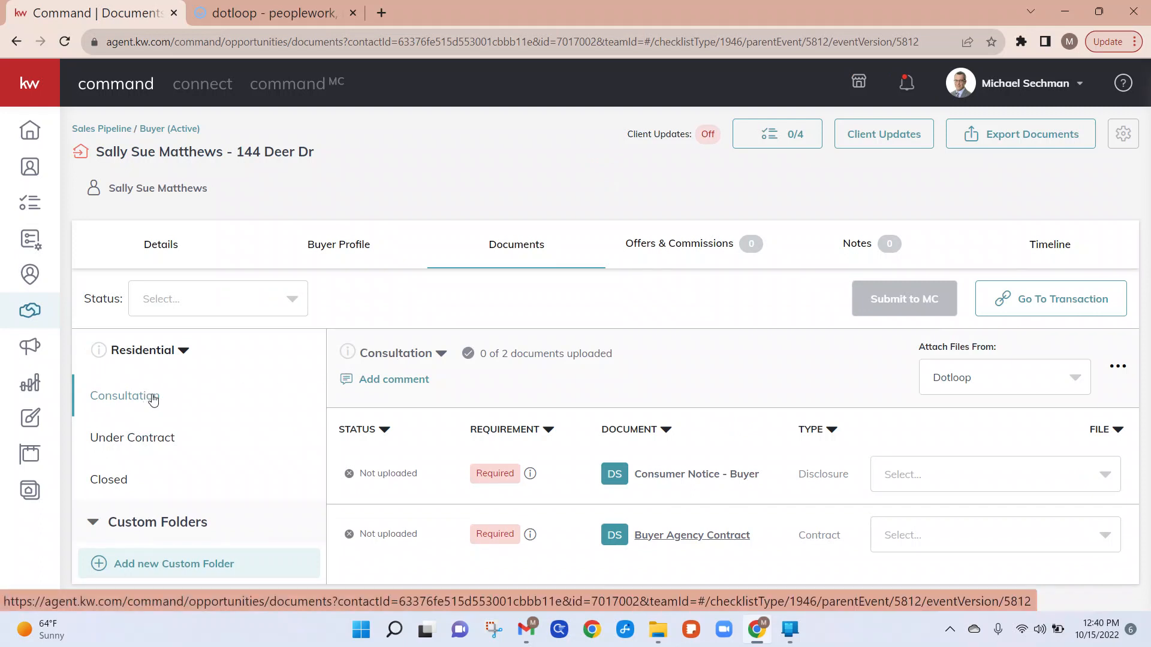
{"action": "left_click", "coordinate": [153, 443]}
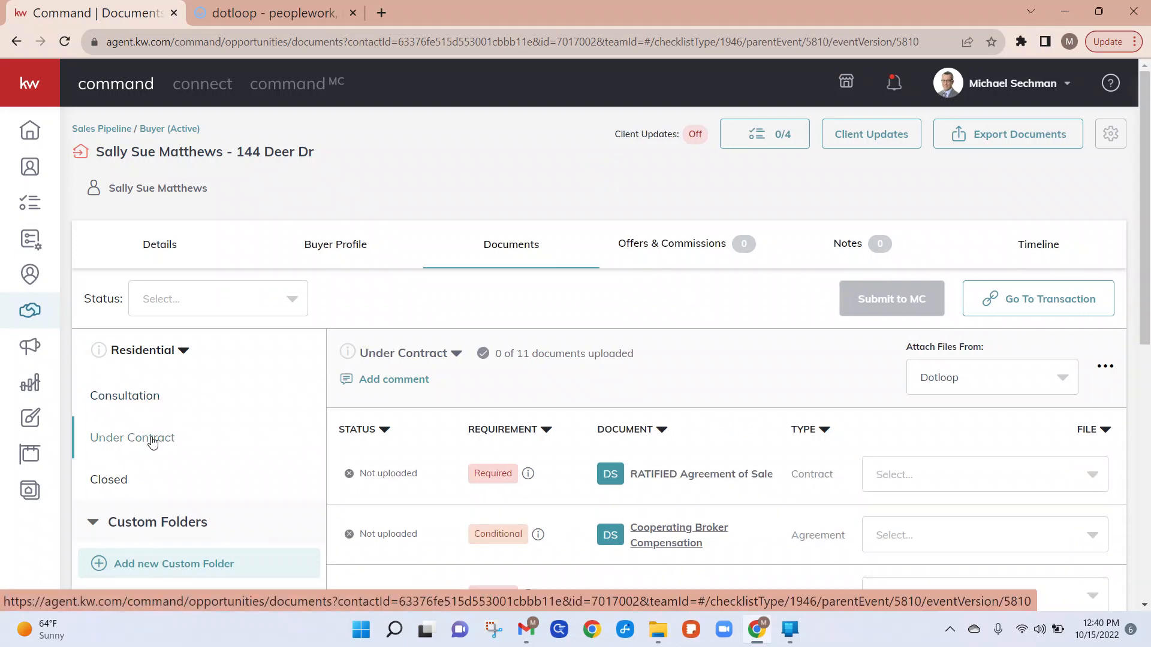
{"action": "left_click", "coordinate": [108, 482]}
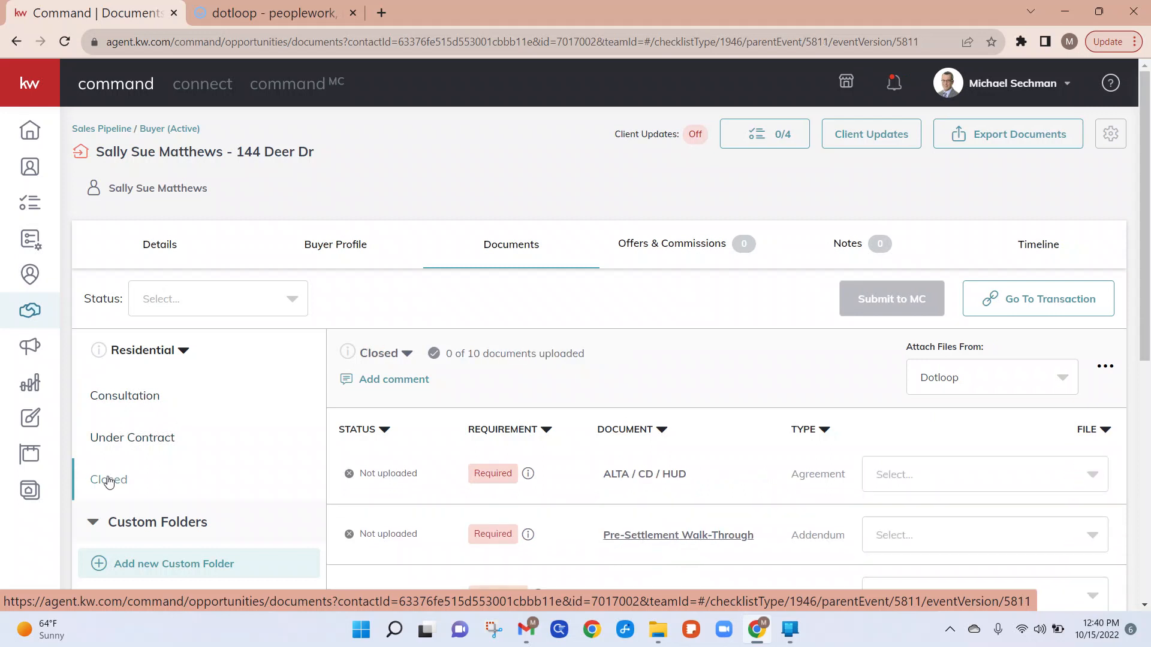
{"action": "left_click", "coordinate": [146, 399]}
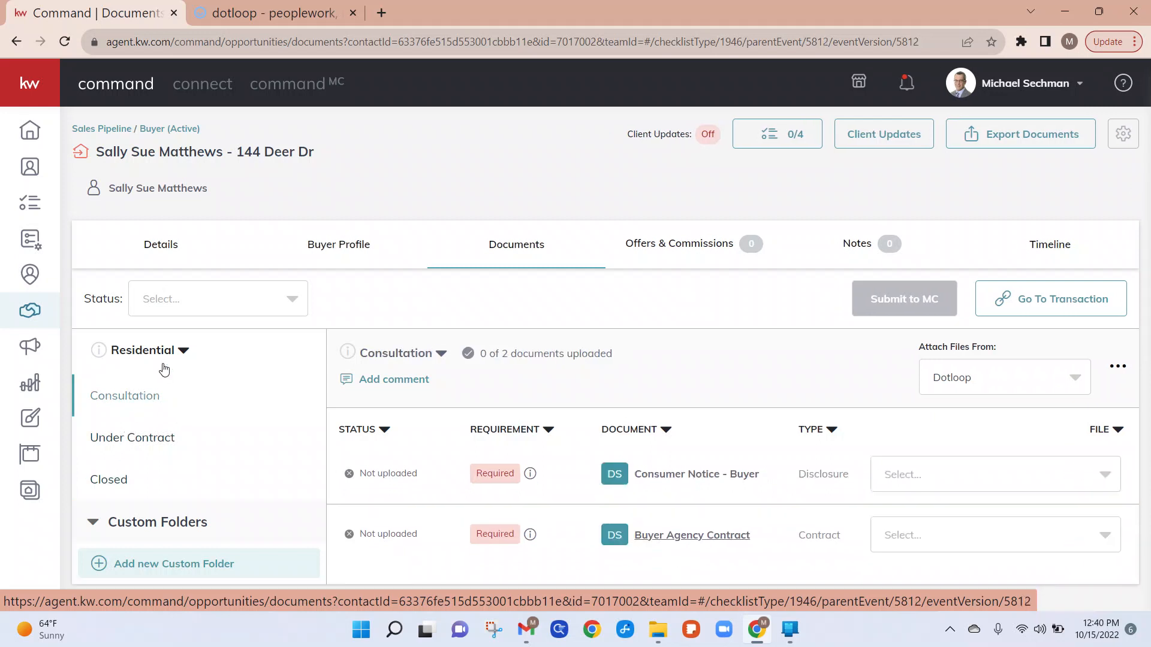
Step: Switch to the dotloop tab to review the loop's document list, then return to Command
{"action": "left_click", "coordinate": [278, 8]}
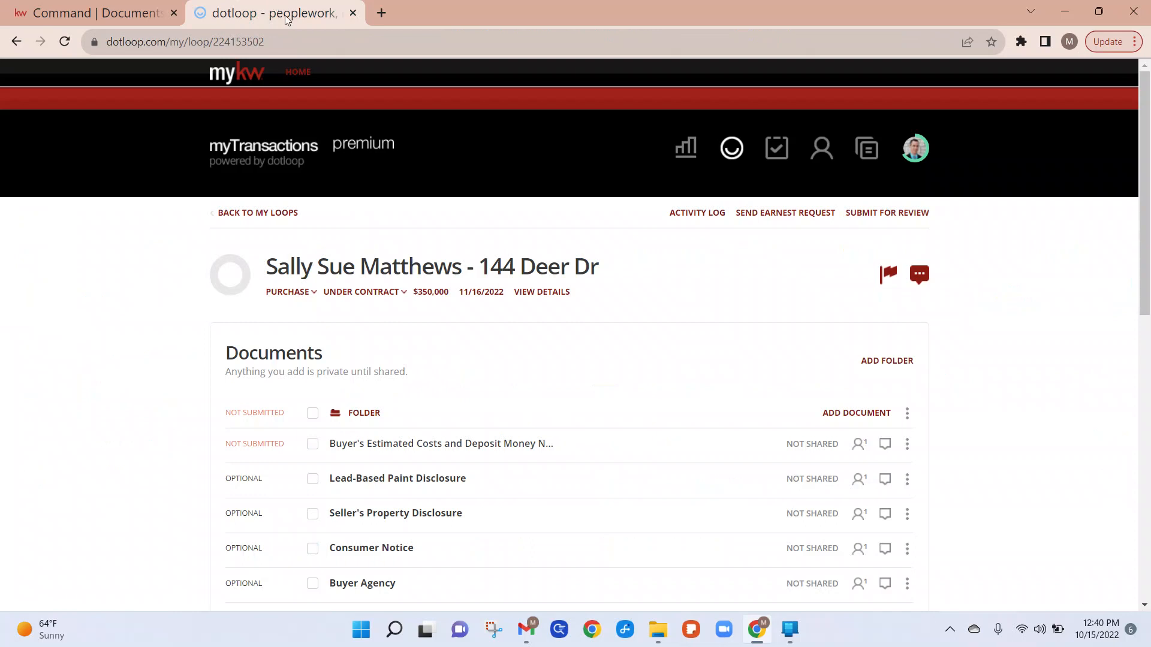
{"action": "scroll", "coordinate": [614, 396], "scroll_direction": "down", "scroll_amount": 4}
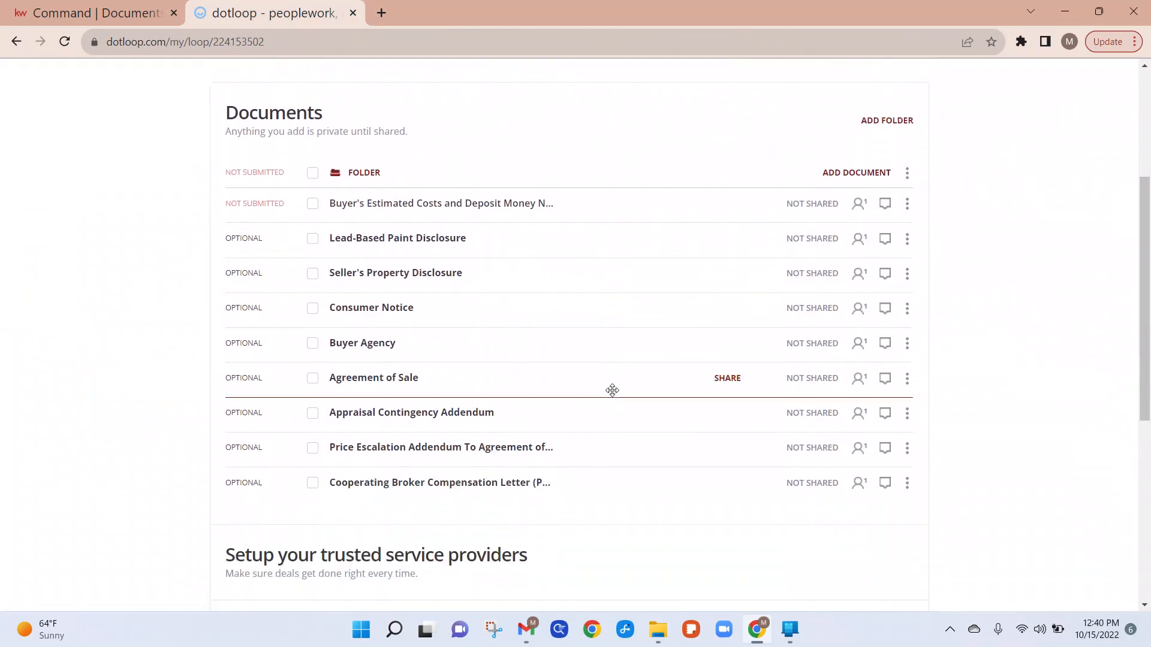
{"action": "scroll", "coordinate": [612, 391], "scroll_direction": "up", "scroll_amount": 4}
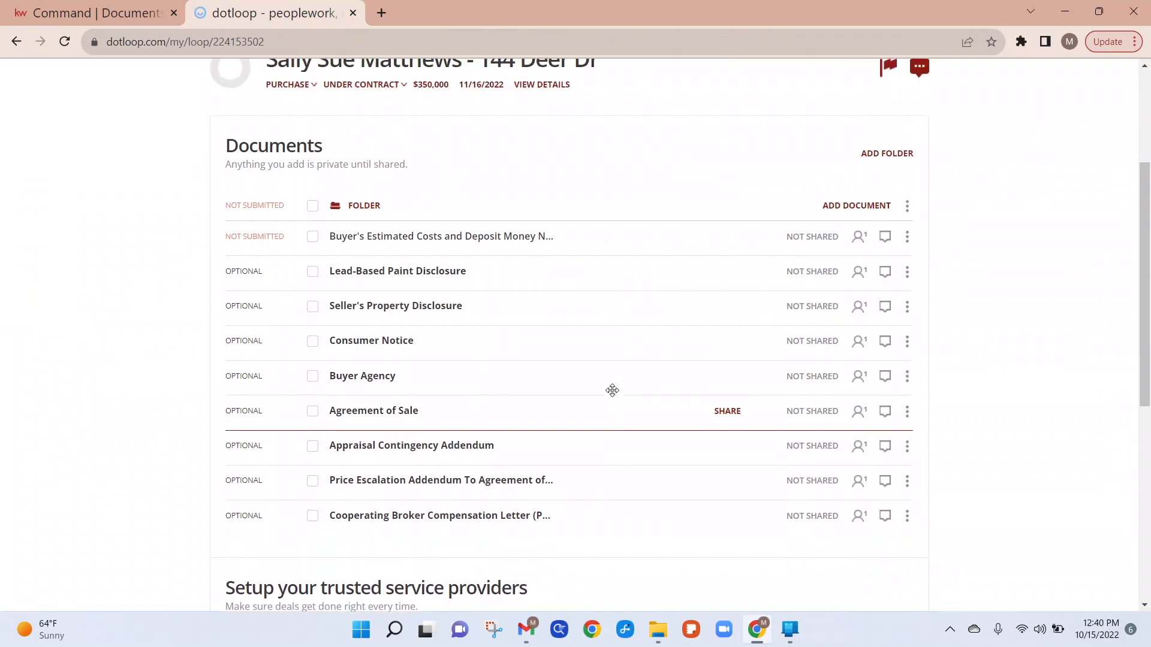
{"action": "left_click", "coordinate": [99, 10]}
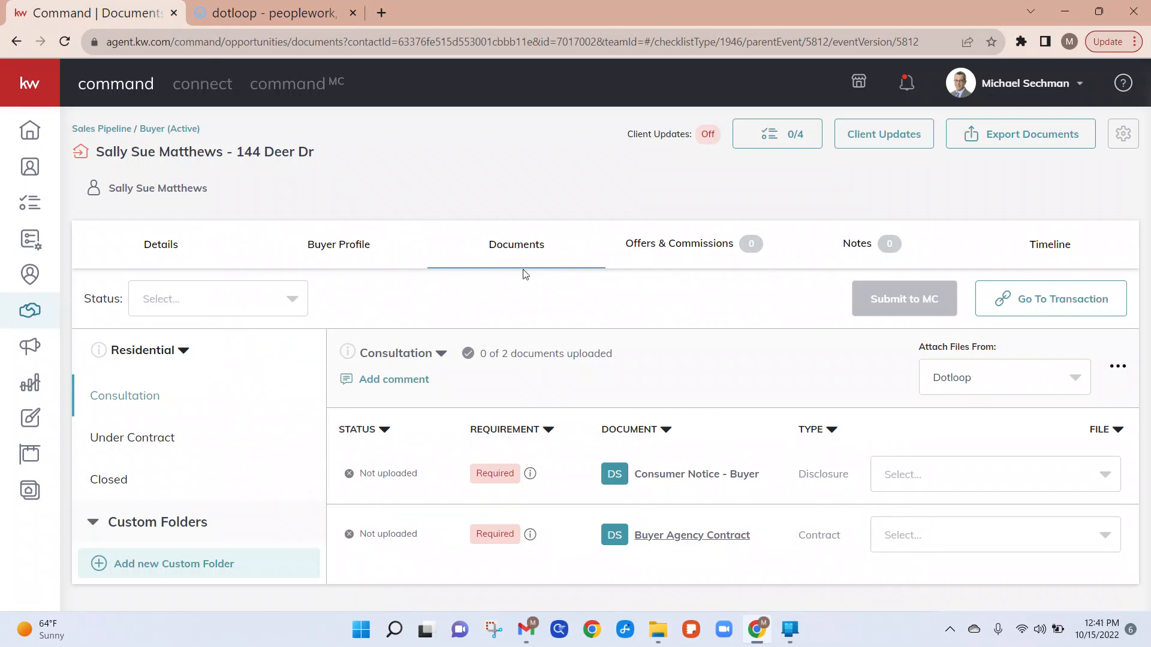
Step: Attach Consumer Notice .pdf from Dotloop to the Consumer Notice - Buyer checklist item
{"action": "left_click", "coordinate": [1079, 386]}
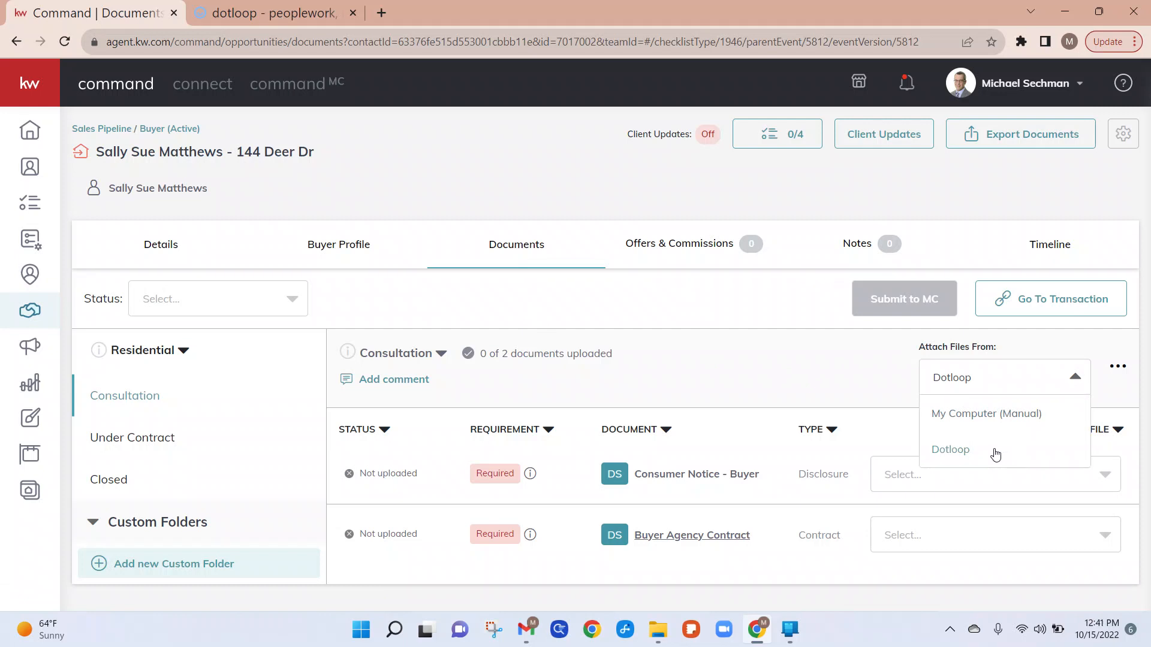
{"action": "left_click", "coordinate": [880, 401]}
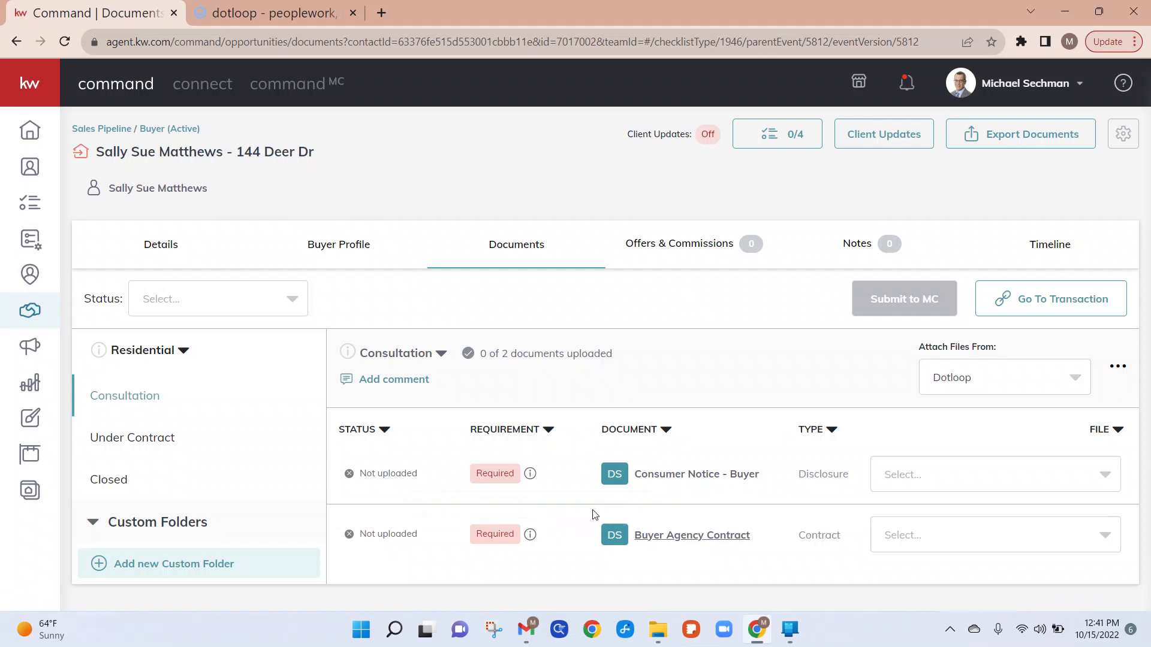
{"action": "left_click", "coordinate": [947, 477]}
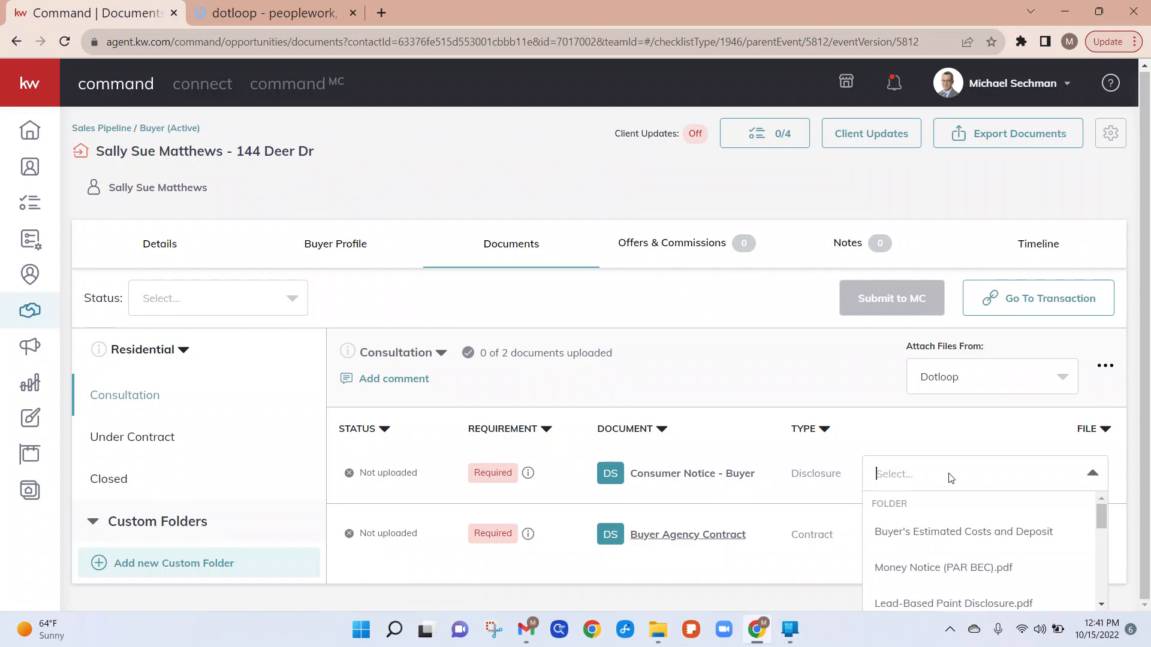
{"action": "scroll", "coordinate": [964, 537], "scroll_direction": "down", "scroll_amount": 1}
{"action": "scroll", "coordinate": [964, 538], "scroll_direction": "up", "scroll_amount": 1}
{"action": "type", "text": "con"}
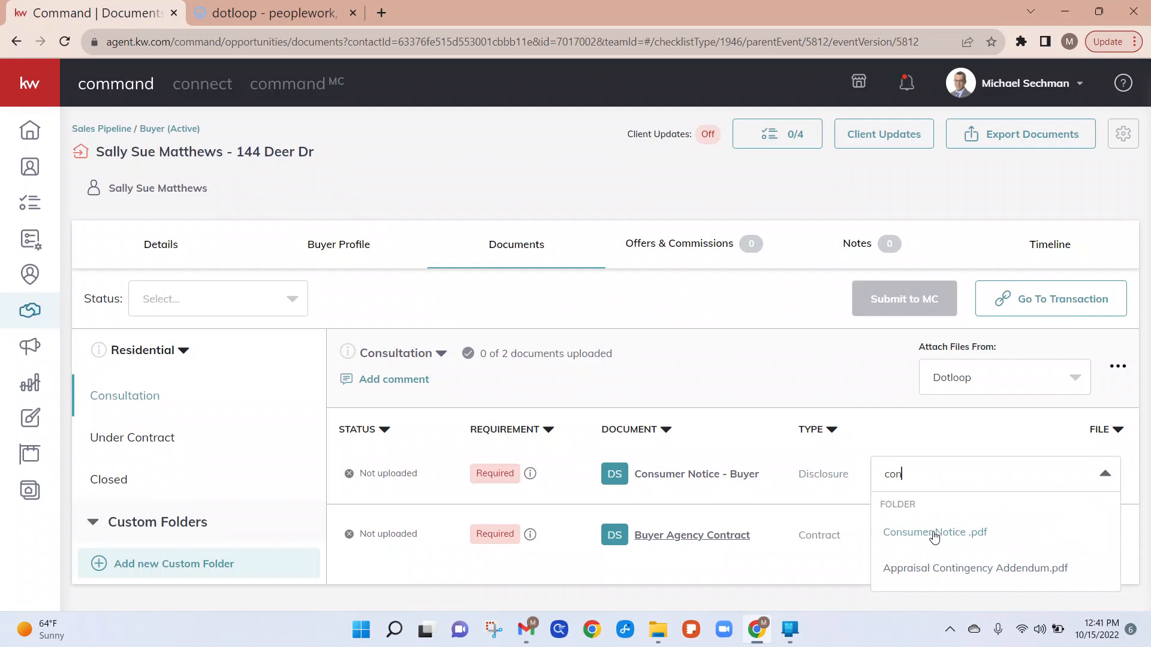
{"action": "left_click", "coordinate": [933, 534]}
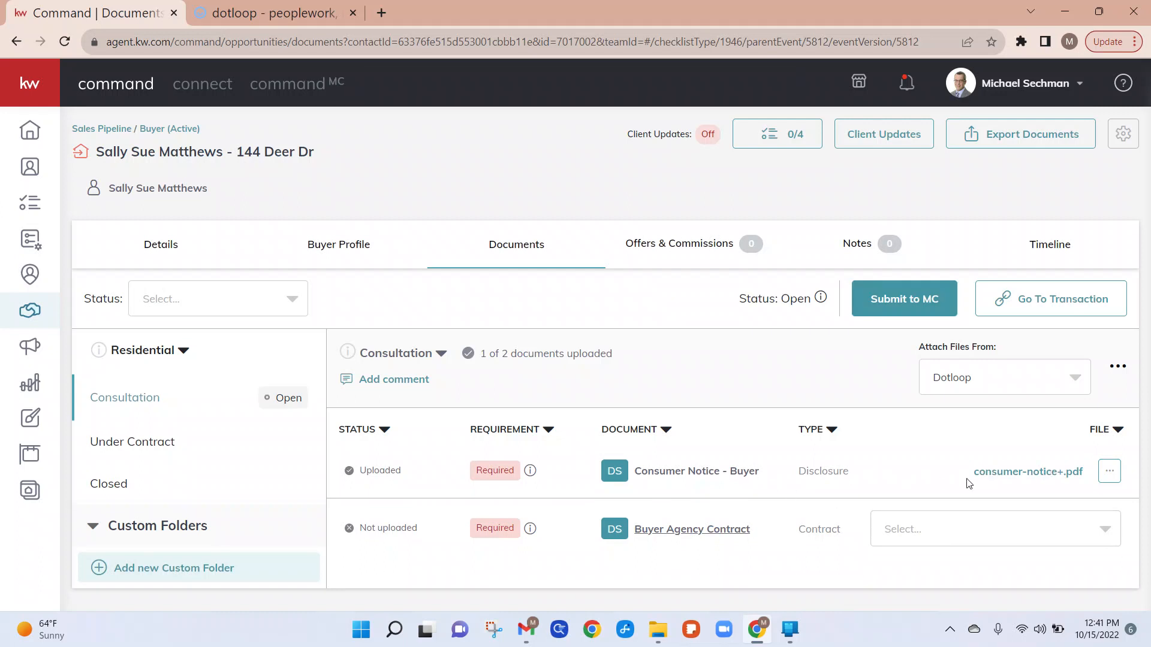
Step: Preview the attached consumer notice PDF and close the viewer
{"action": "left_click", "coordinate": [1029, 474]}
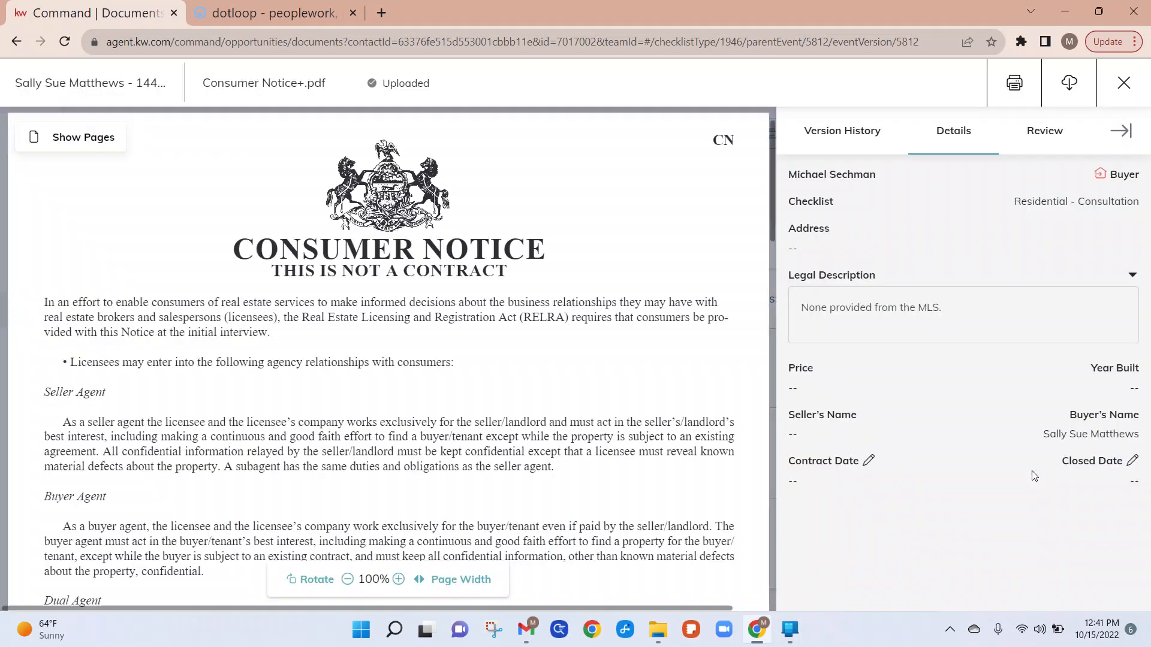
{"action": "scroll", "coordinate": [619, 526], "scroll_direction": "down", "scroll_amount": 8}
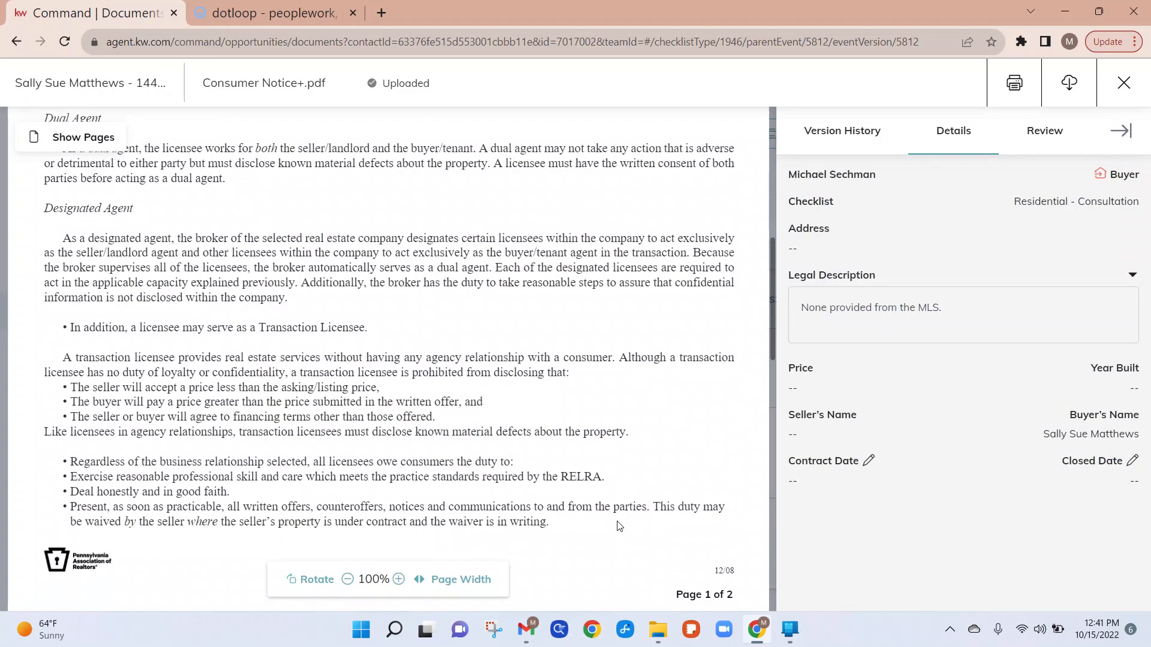
{"action": "scroll", "coordinate": [619, 526], "scroll_direction": "up", "scroll_amount": 10}
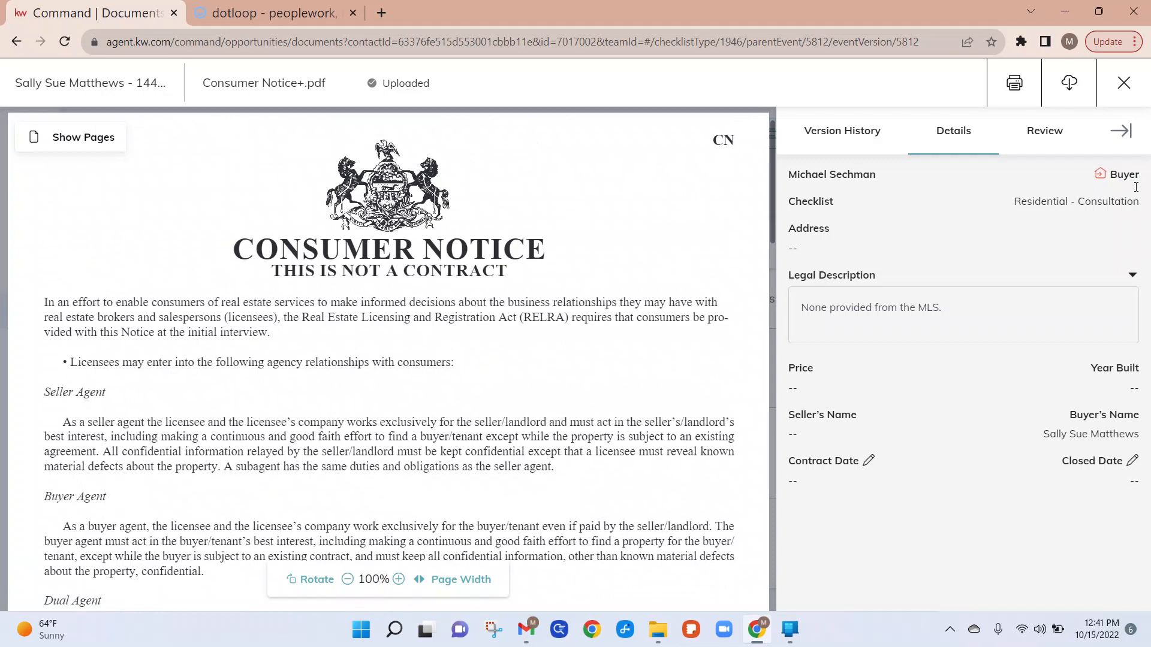
{"action": "left_click", "coordinate": [1124, 84]}
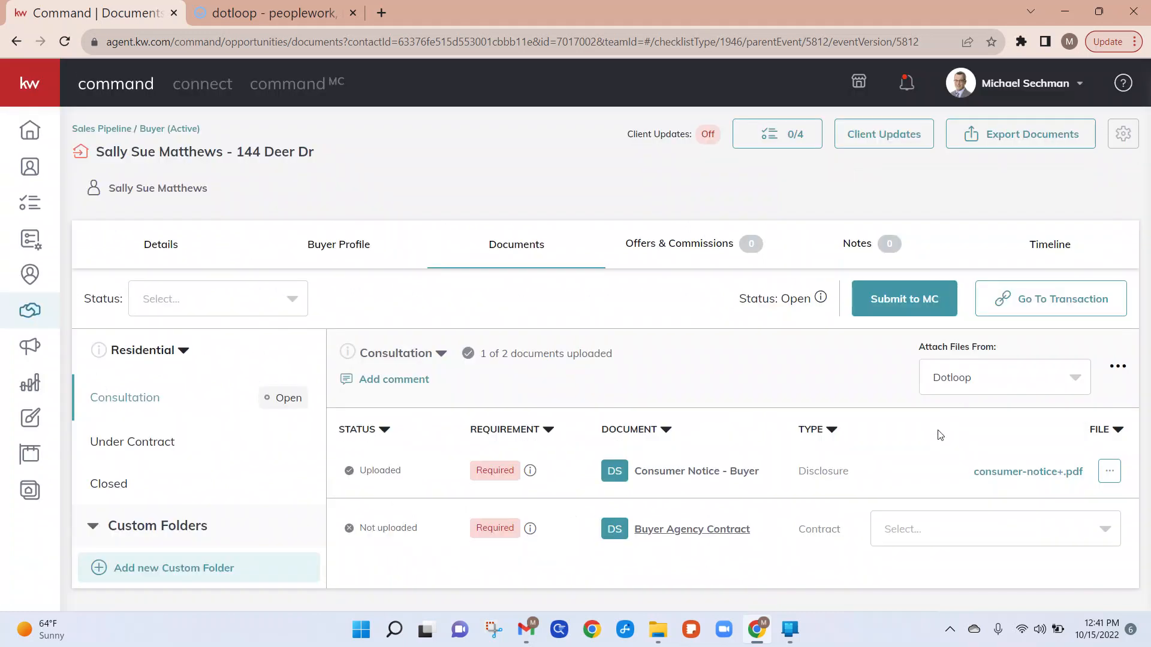
Step: Attach Buyer Agency.pdf from Dotloop to the Buyer Agency Contract checklist item
{"action": "left_click", "coordinate": [949, 529]}
{"action": "type", "text": "buyer"}
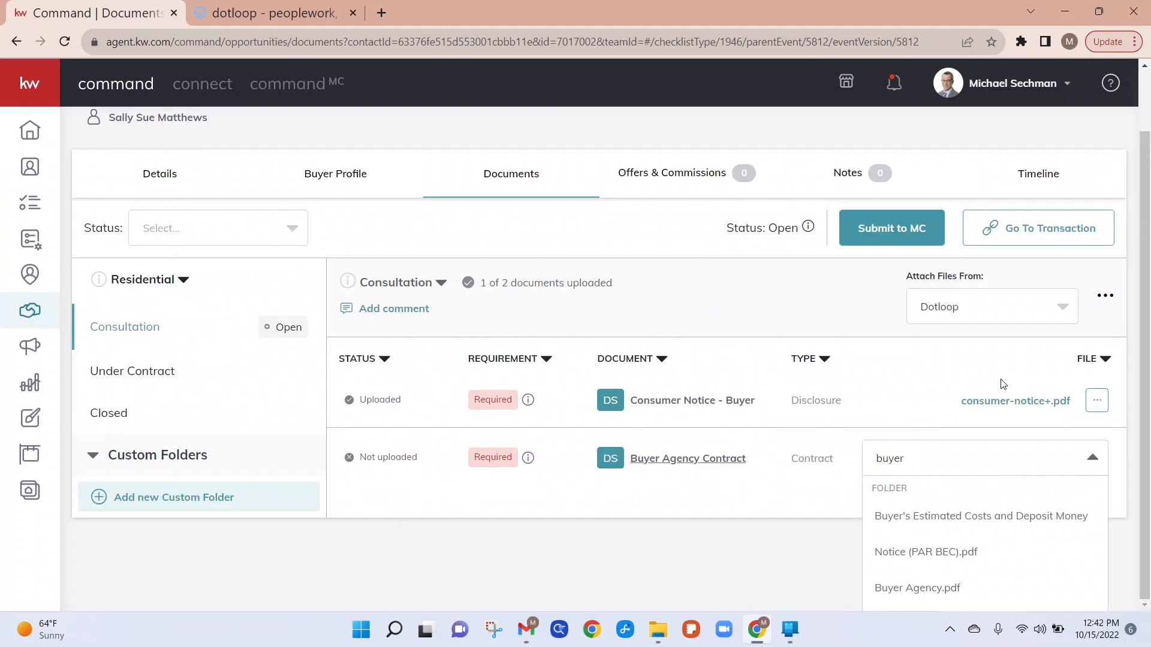
{"action": "left_click", "coordinate": [912, 589]}
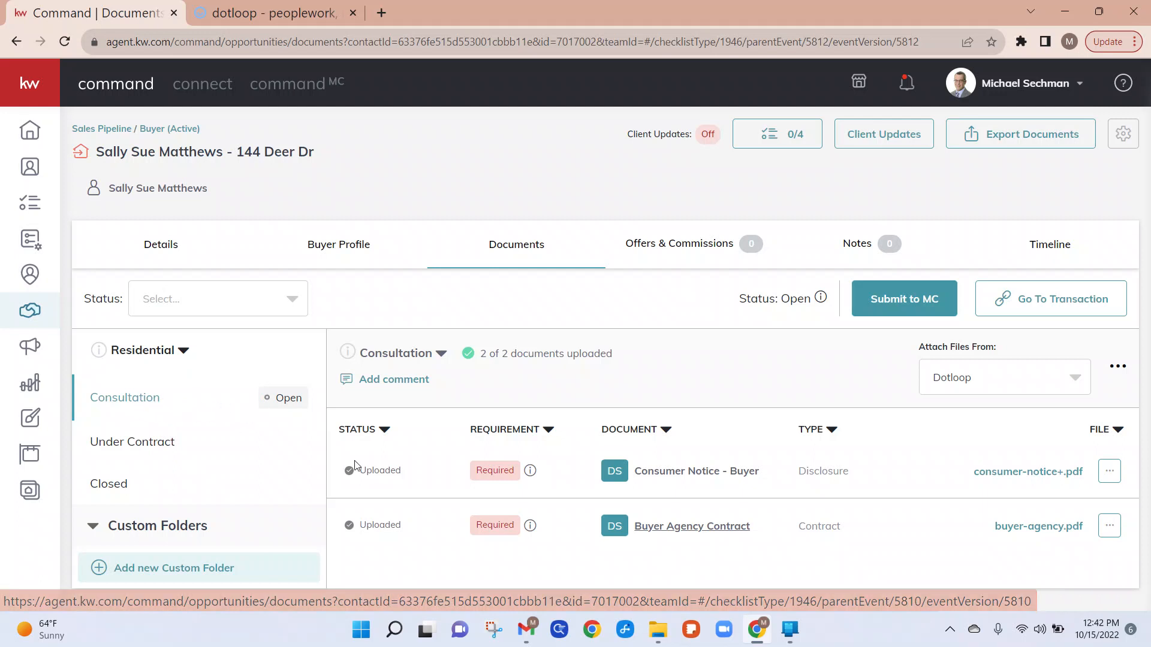
{"action": "mouse_move", "coordinate": [531, 472]}
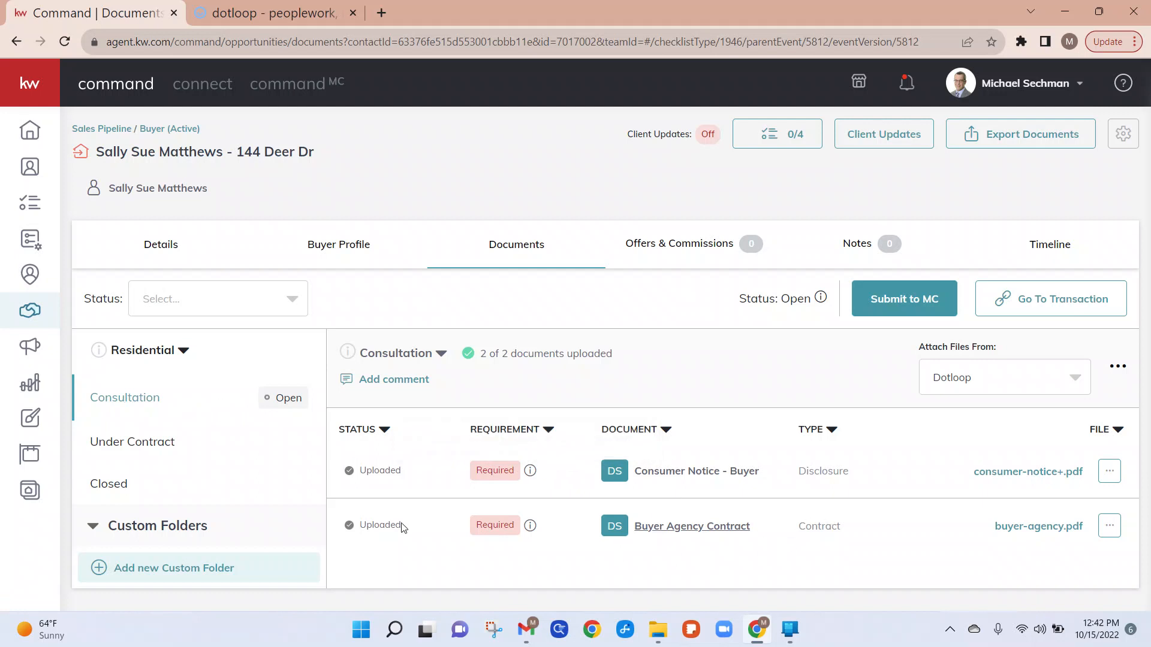
Step: Open the Under Contract checklist and read the notes for the agreement and broker compensation items
{"action": "left_click", "coordinate": [130, 448]}
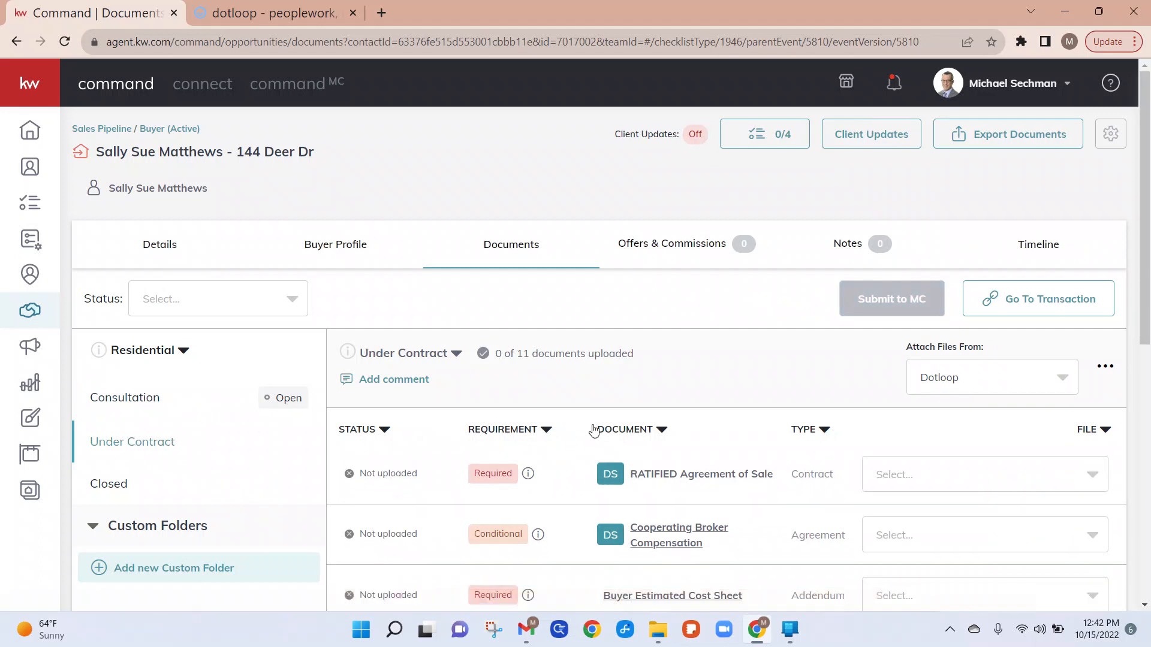
{"action": "scroll", "coordinate": [759, 422], "scroll_direction": "down", "scroll_amount": 2}
{"action": "scroll", "coordinate": [758, 421], "scroll_direction": "down", "scroll_amount": 3}
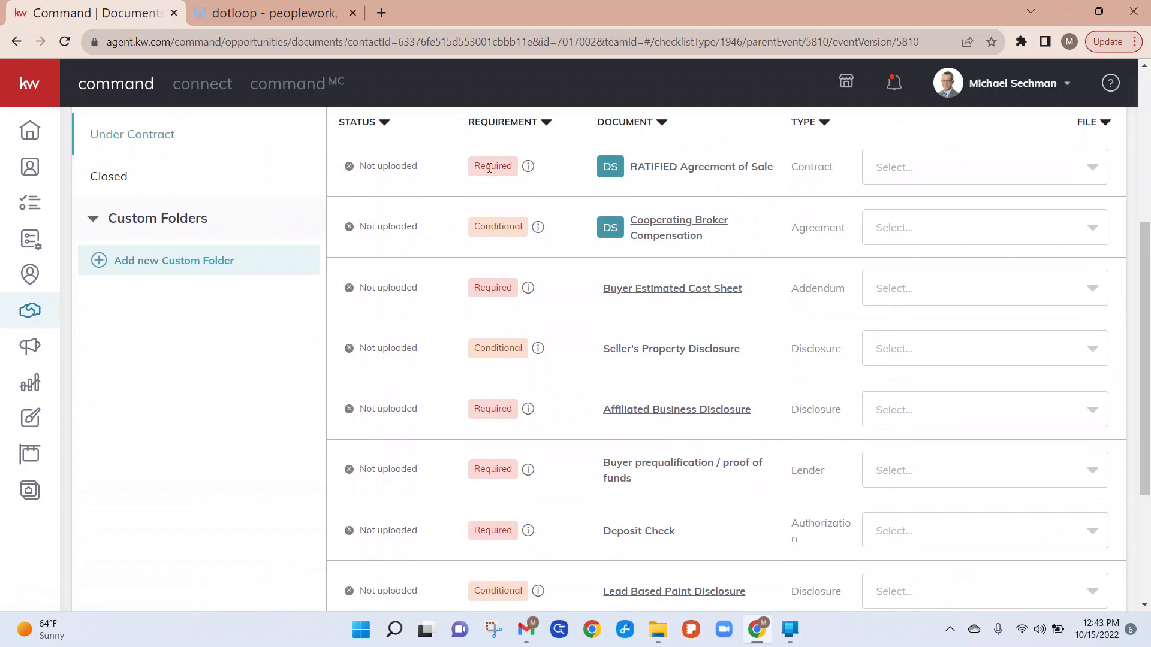
{"action": "mouse_move", "coordinate": [527, 169]}
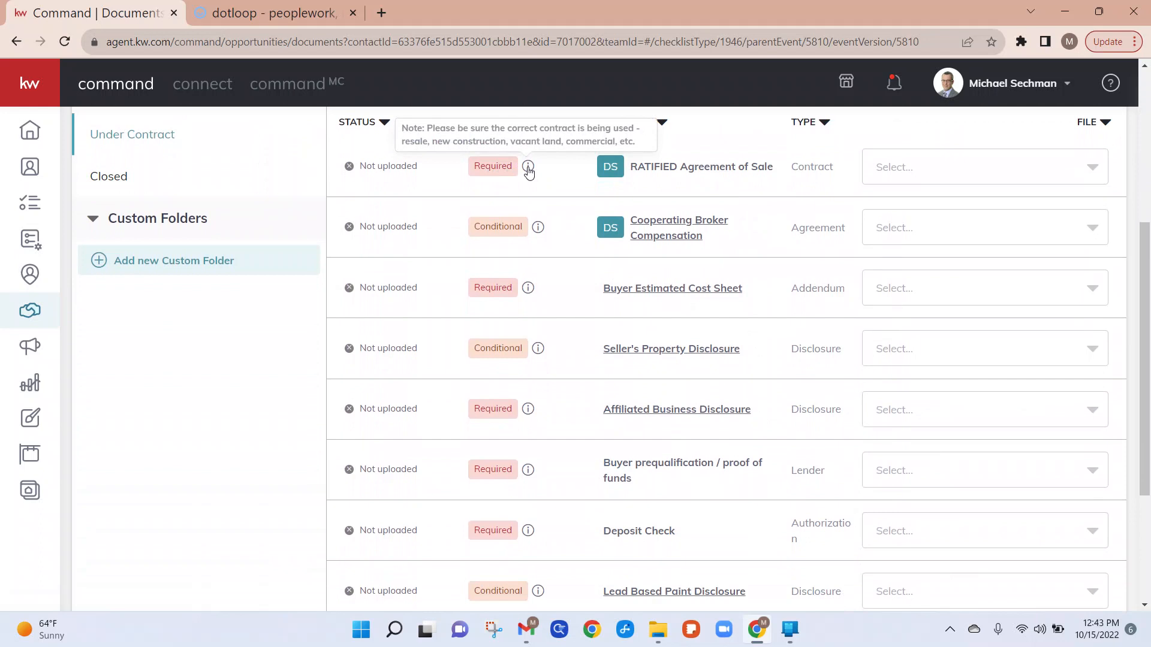
{"action": "mouse_move", "coordinate": [538, 229]}
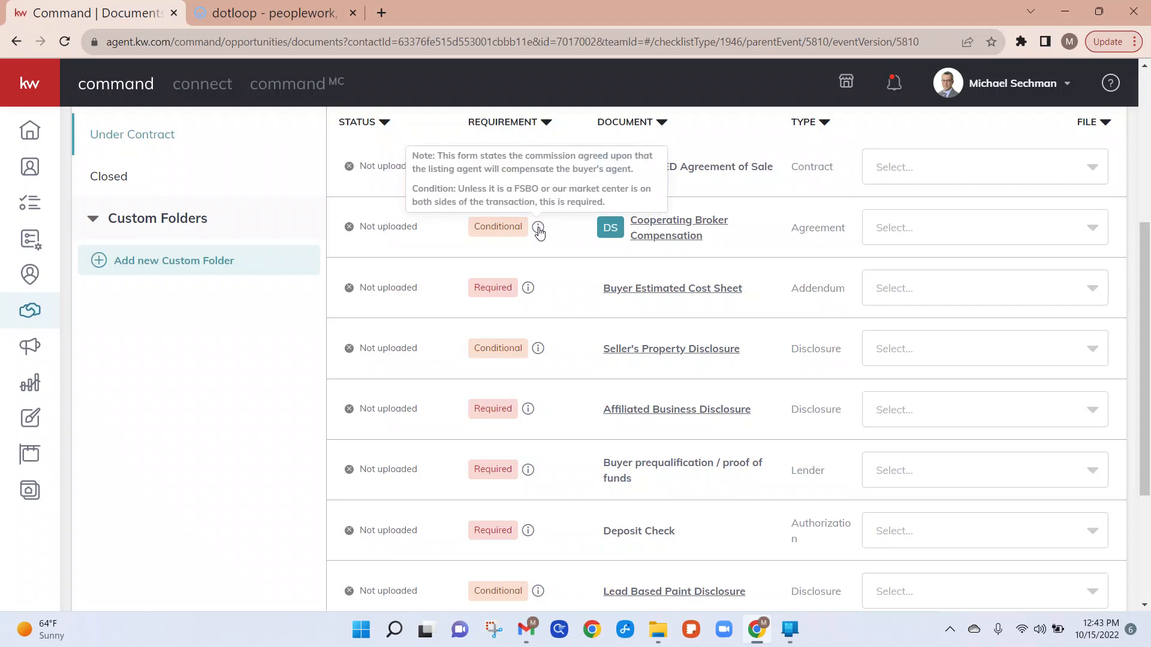
Step: Attach Agreement of Sale.pdf from Dotloop to the RATIFIED Agreement of Sale checklist item
{"action": "scroll", "coordinate": [790, 259], "scroll_direction": "up", "scroll_amount": 1}
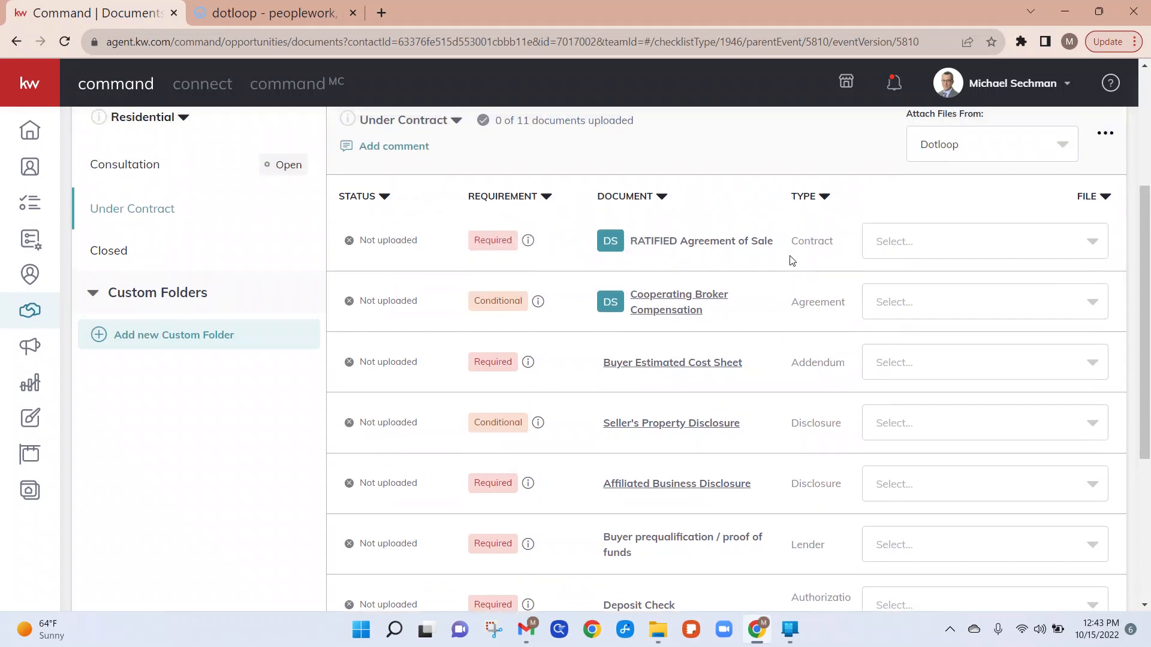
{"action": "scroll", "coordinate": [793, 259], "scroll_direction": "up", "scroll_amount": 1}
{"action": "left_click", "coordinate": [911, 270]}
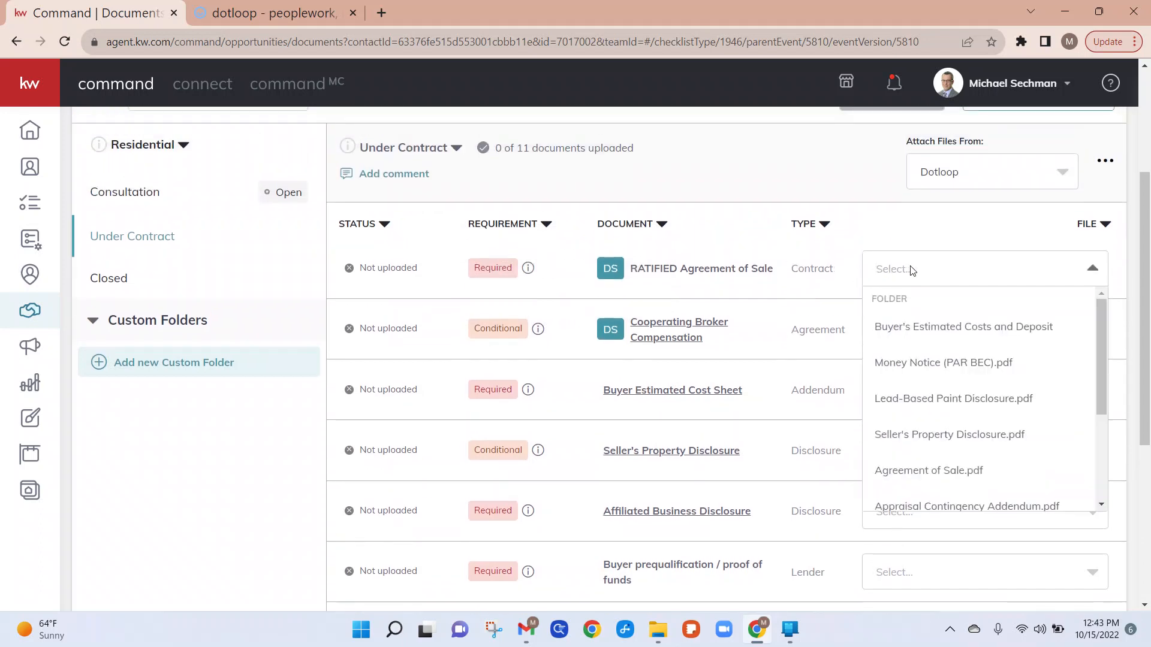
{"action": "left_click", "coordinate": [885, 470]}
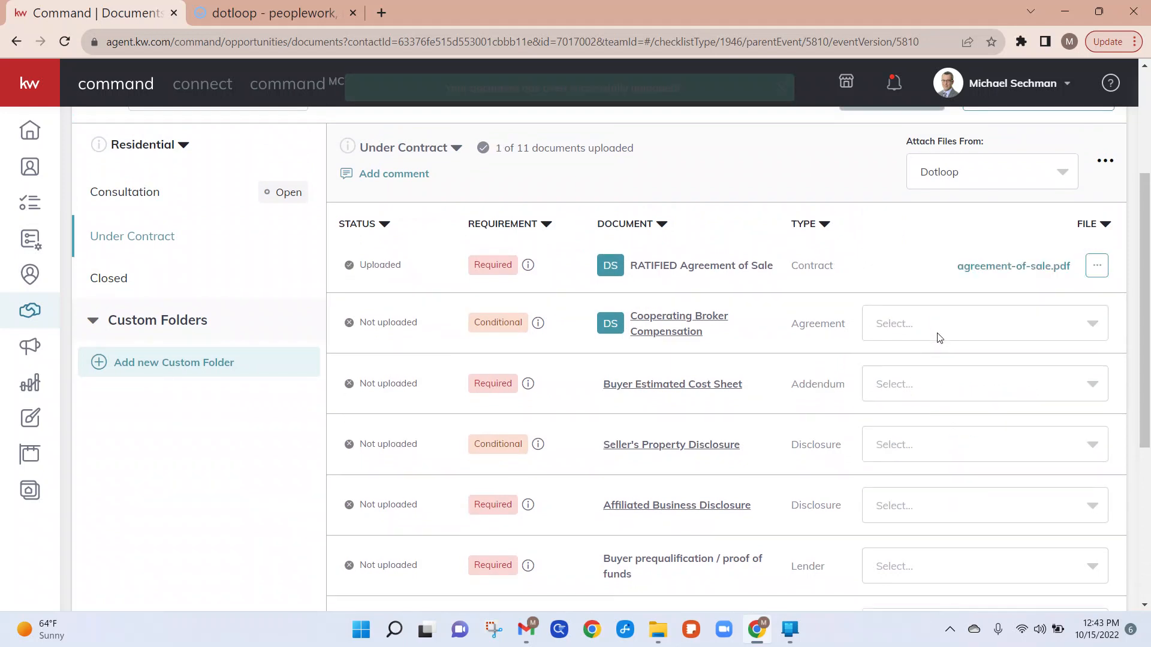
Step: Attach Cooperating Broker Compensation Letter (PAR CBC).pdf to the Cooperating Broker Compensation checklist item
{"action": "left_click", "coordinate": [939, 335]}
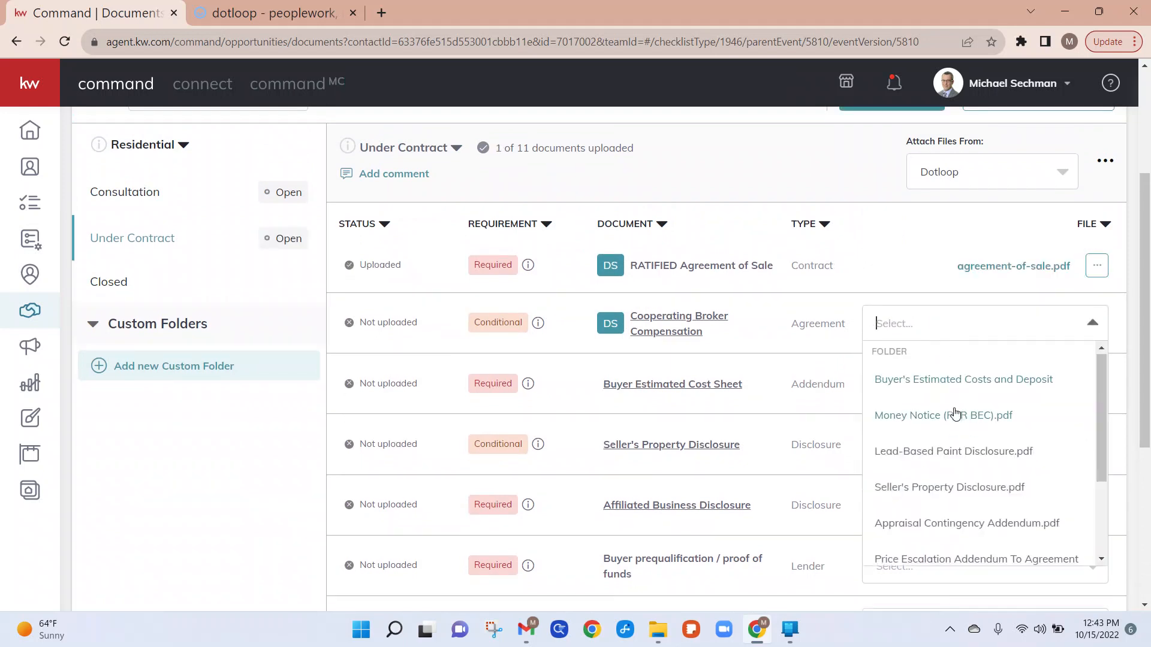
{"action": "scroll", "coordinate": [955, 414], "scroll_direction": "down", "scroll_amount": 2}
{"action": "scroll", "coordinate": [956, 414], "scroll_direction": "down", "scroll_amount": 1}
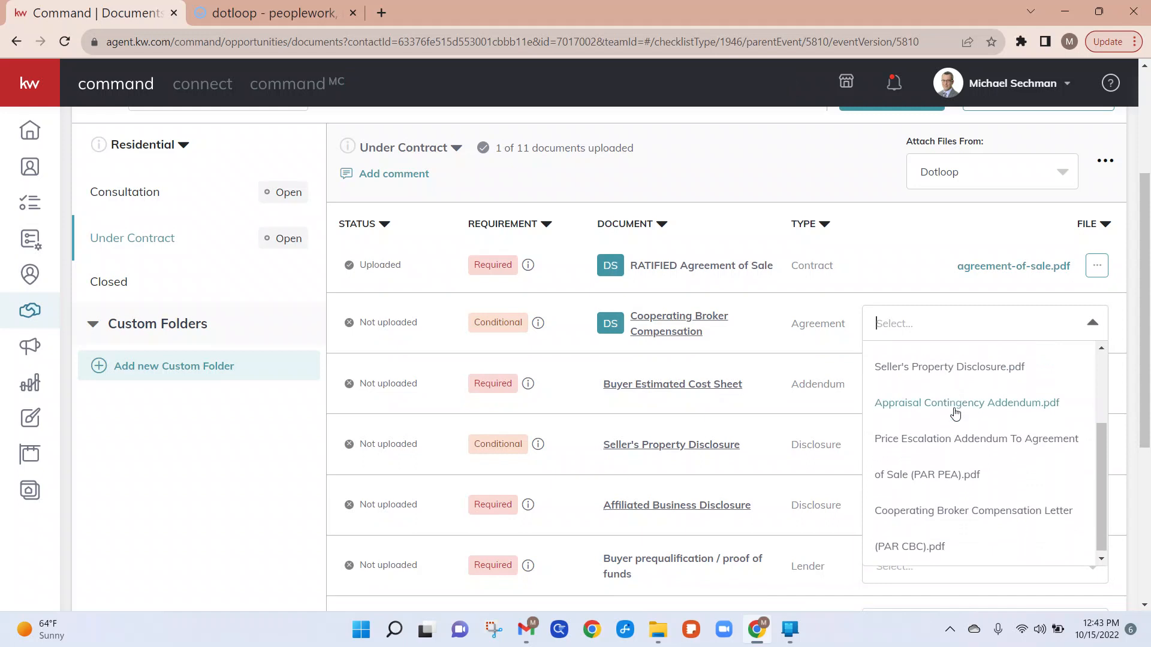
{"action": "left_click", "coordinate": [919, 513]}
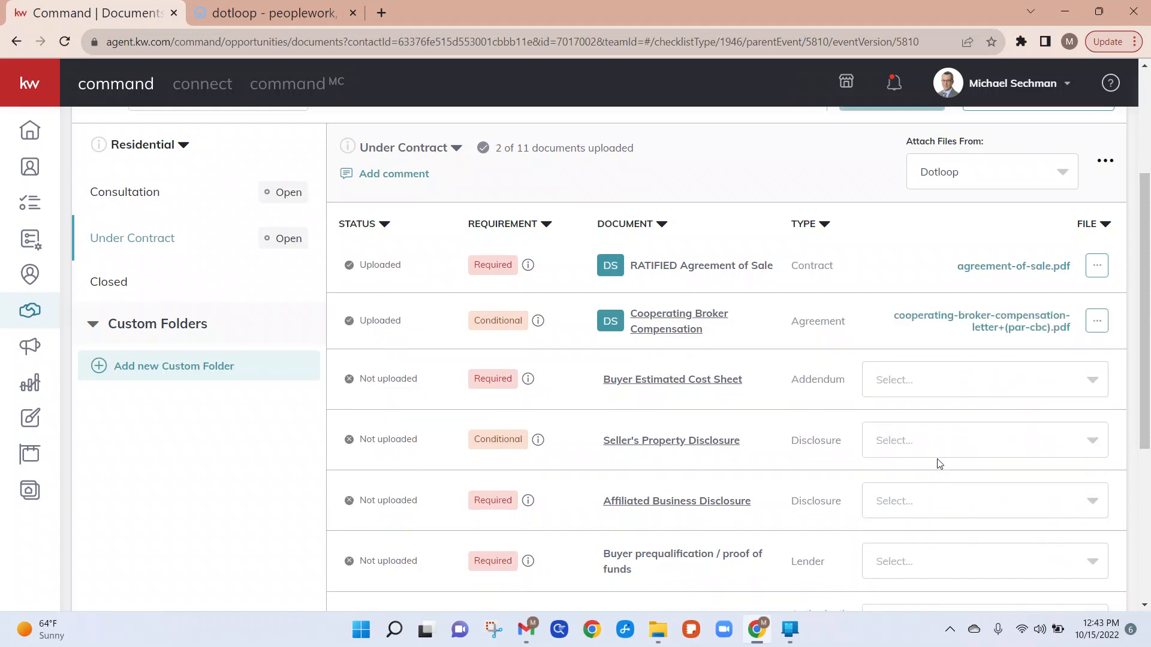
Step: Attach Buyer's Estimated Costs and Deposit Money Notice (PAR BEC).pdf from Dotloop to the Buyer Estimated Cost Sheet item
{"action": "left_click", "coordinate": [970, 388]}
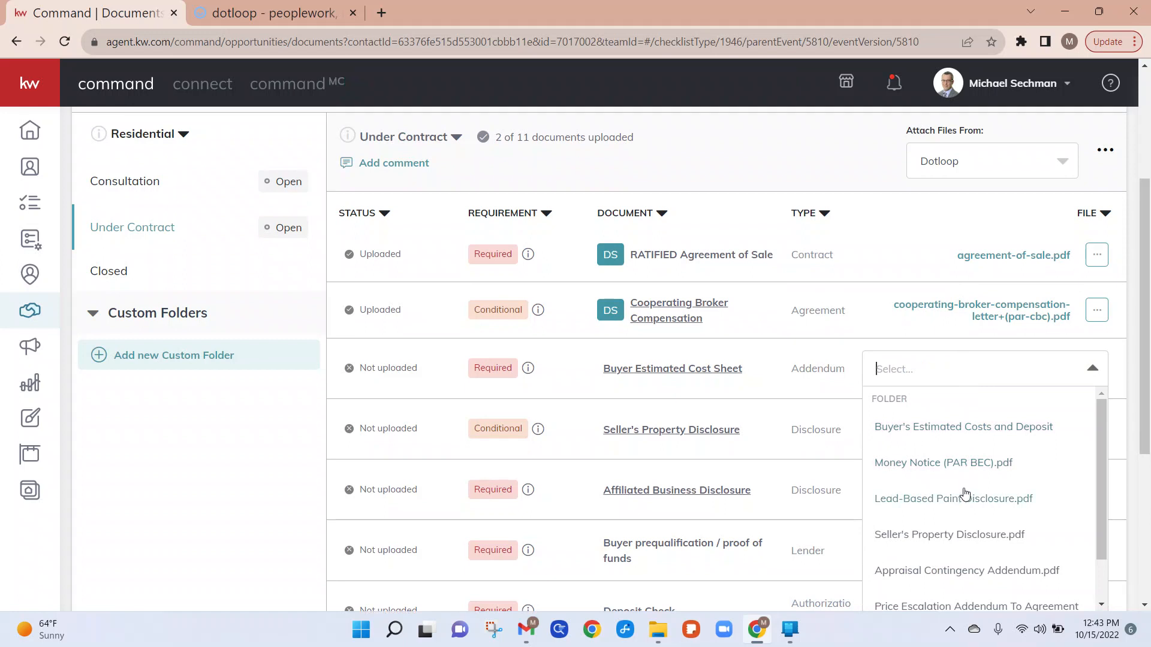
{"action": "scroll", "coordinate": [963, 496], "scroll_direction": "down", "scroll_amount": 1}
{"action": "scroll", "coordinate": [963, 479], "scroll_direction": "up", "scroll_amount": 1}
{"action": "left_click", "coordinate": [962, 431]}
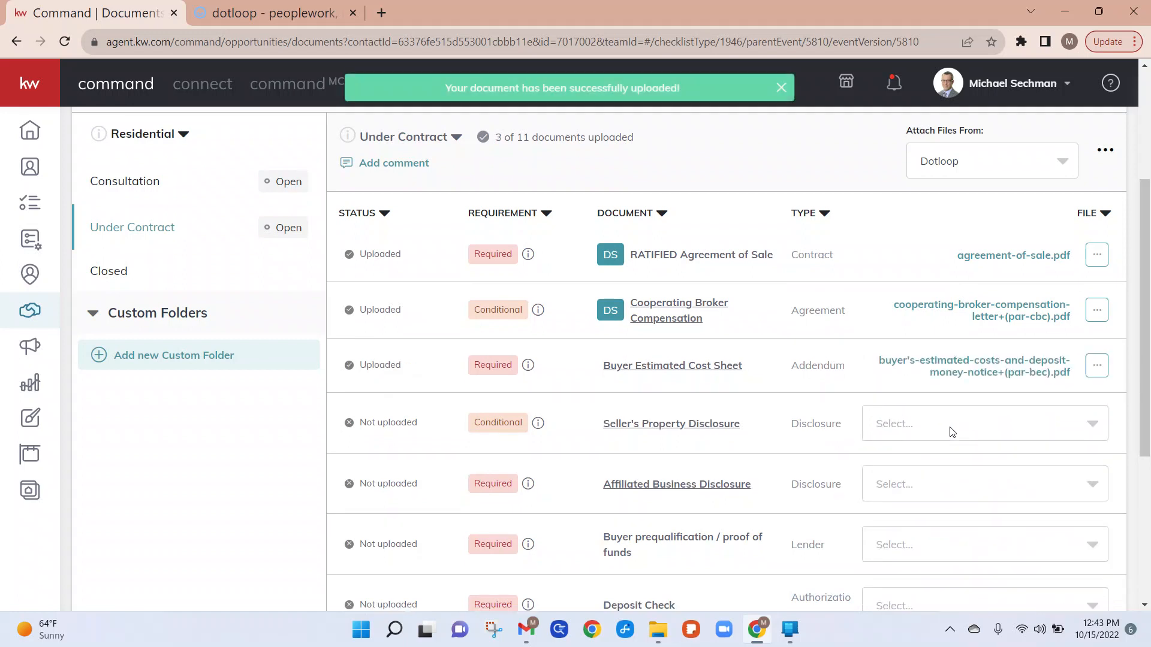
Step: Attach Seller's Property Disclosure.pdf from Dotloop to the Seller's Property Disclosure item
{"action": "left_click", "coordinate": [953, 430]}
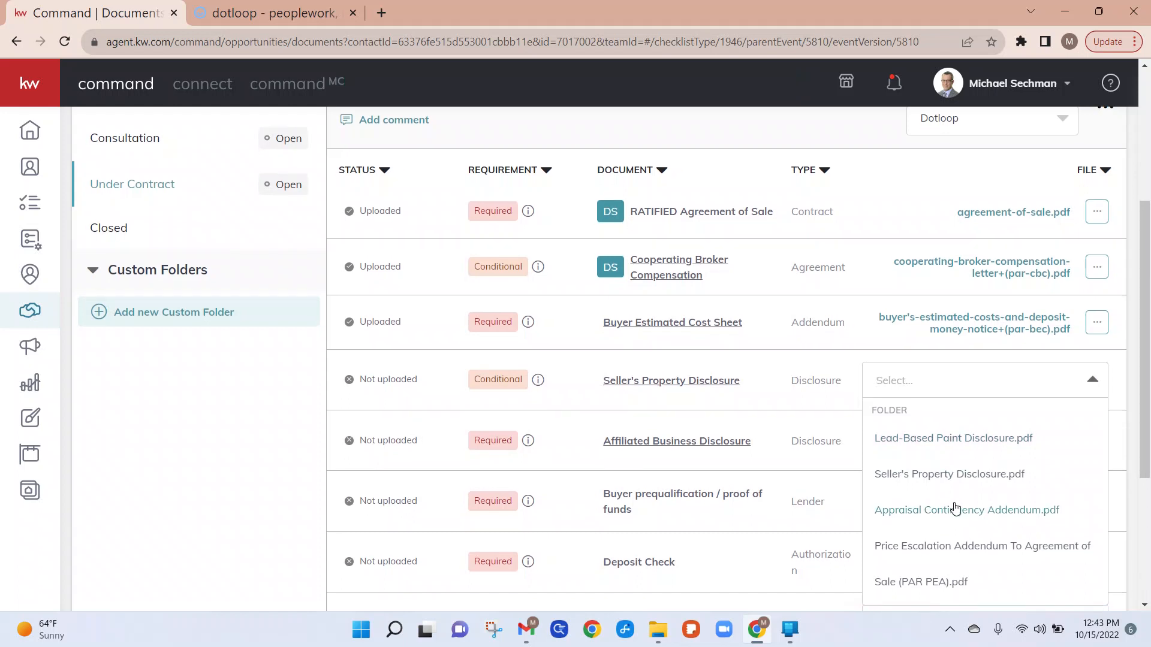
{"action": "left_click", "coordinate": [931, 478]}
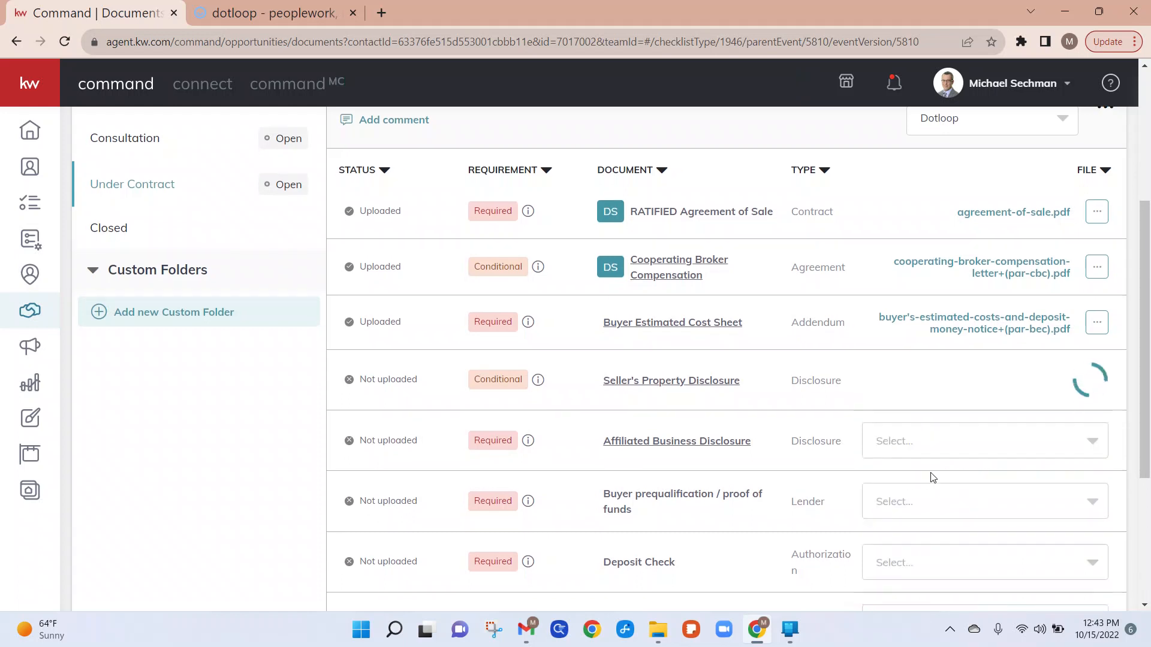
{"action": "left_click", "coordinate": [993, 432]}
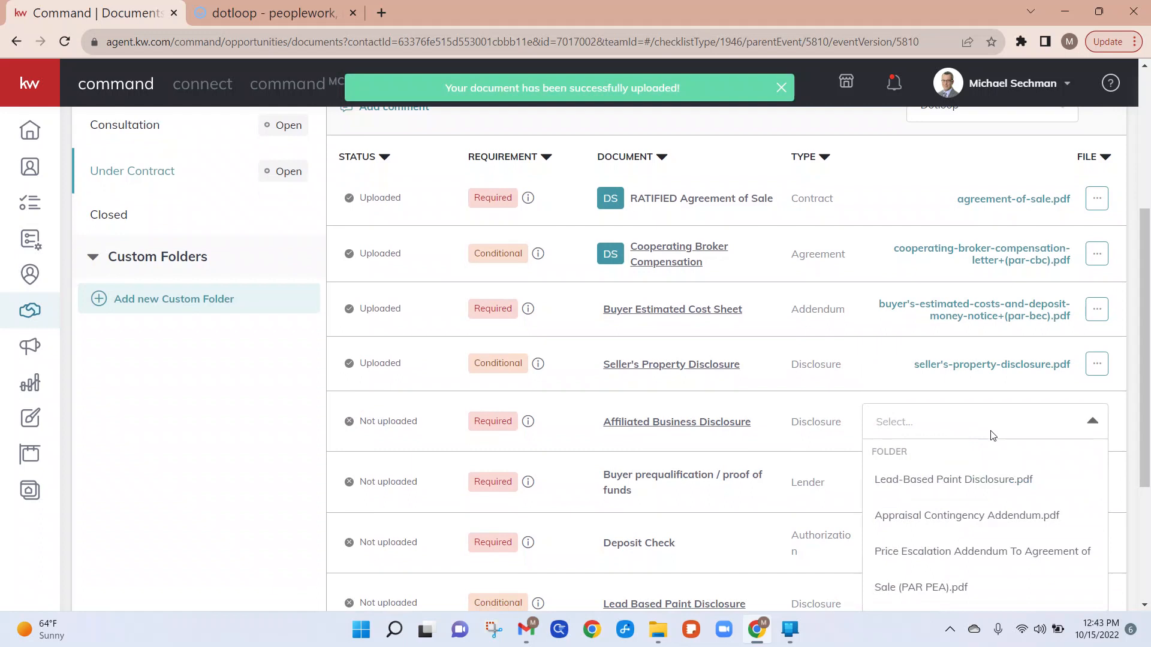
{"action": "scroll", "coordinate": [967, 547], "scroll_direction": "down", "scroll_amount": 2}
{"action": "scroll", "coordinate": [966, 548], "scroll_direction": "up", "scroll_amount": 2}
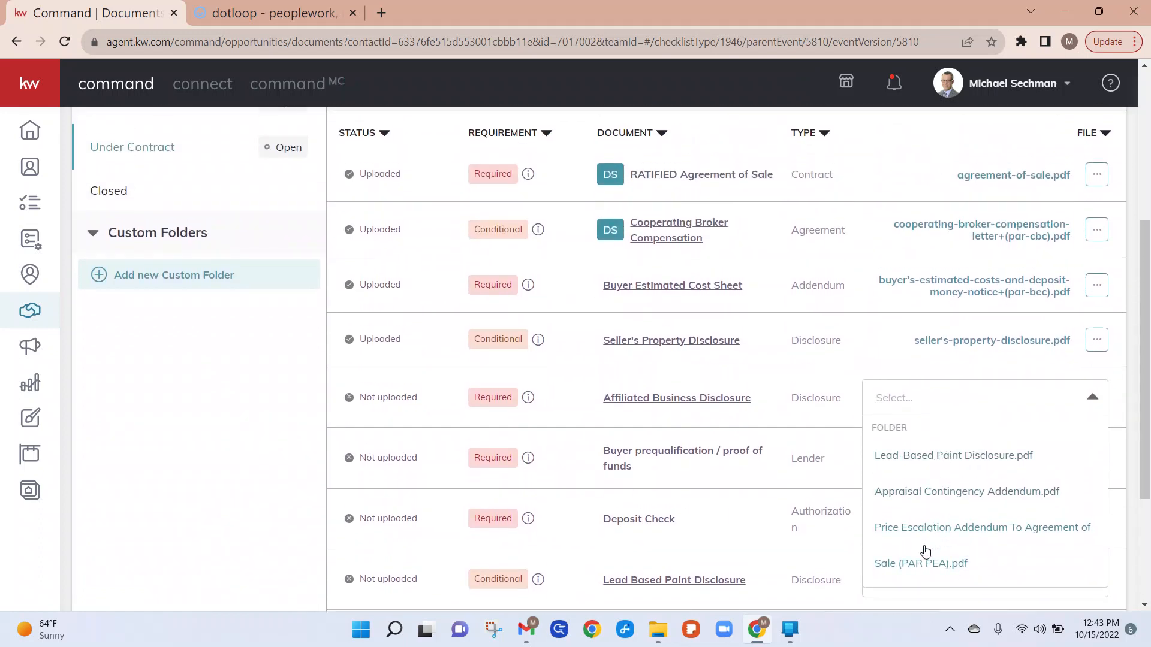
{"action": "left_click", "coordinate": [820, 383]}
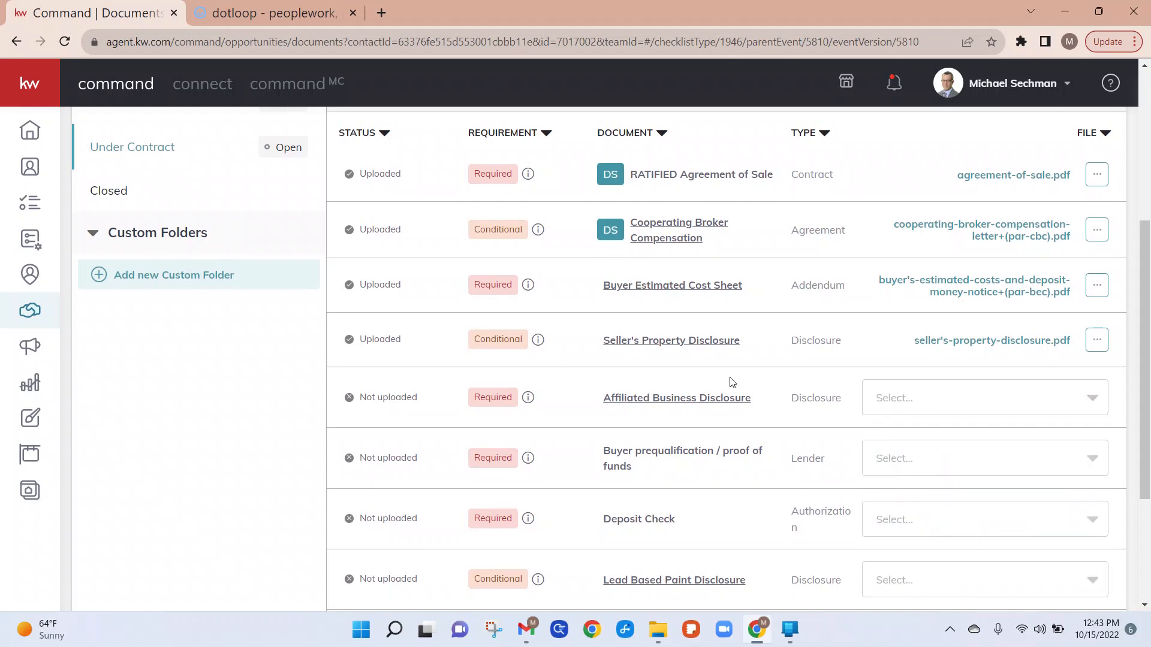
Step: Attach Lead-Based Paint Disclosure.pdf from Dotloop to the Lead Based Paint Disclosure item
{"action": "mouse_move", "coordinate": [523, 405]}
{"action": "scroll", "coordinate": [944, 465], "scroll_direction": "down", "scroll_amount": 2}
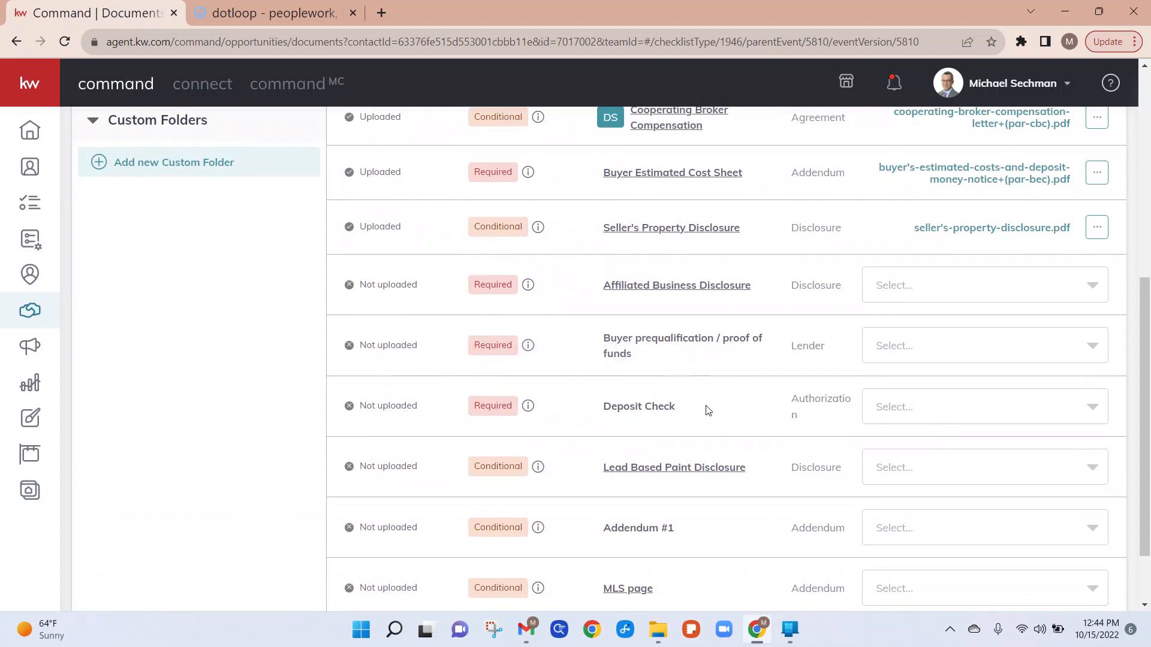
{"action": "scroll", "coordinate": [726, 415], "scroll_direction": "up", "scroll_amount": 4}
{"action": "scroll", "coordinate": [726, 415], "scroll_direction": "down", "scroll_amount": 5}
{"action": "scroll", "coordinate": [726, 416], "scroll_direction": "down", "scroll_amount": 1}
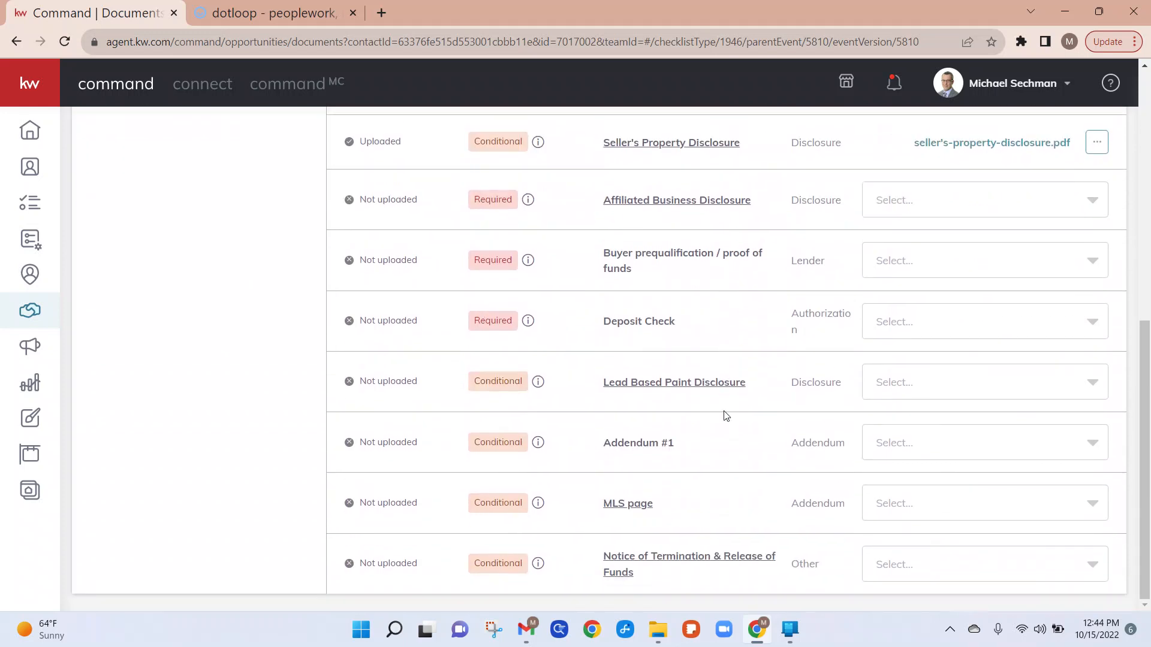
{"action": "left_click", "coordinate": [966, 384]}
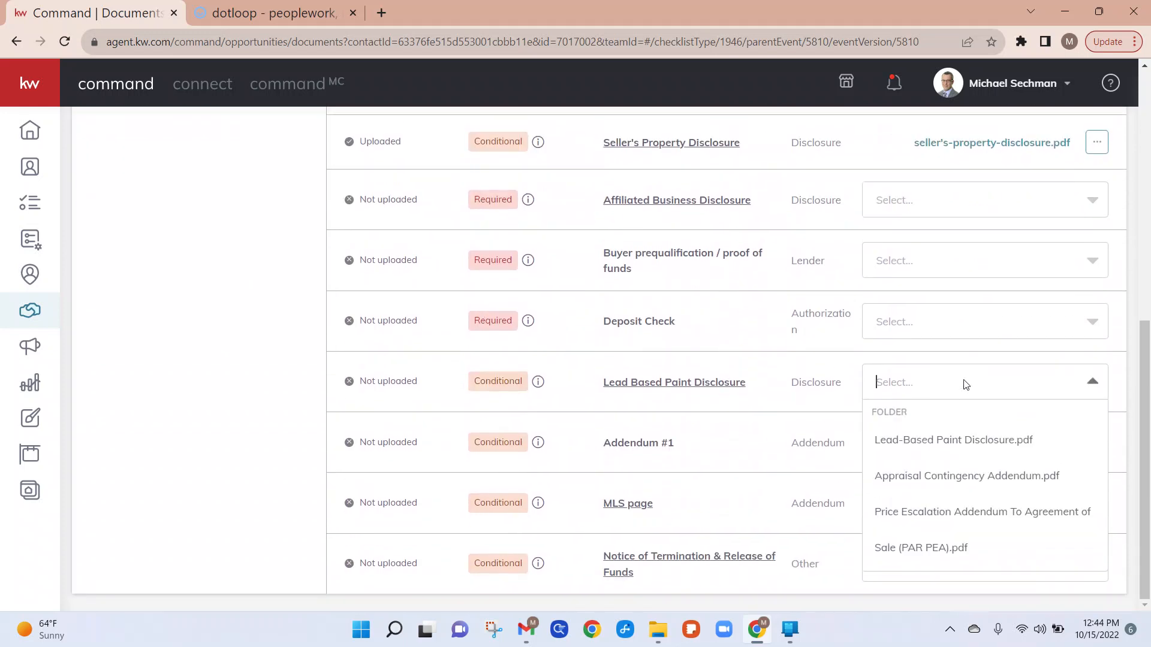
{"action": "left_click", "coordinate": [950, 440]}
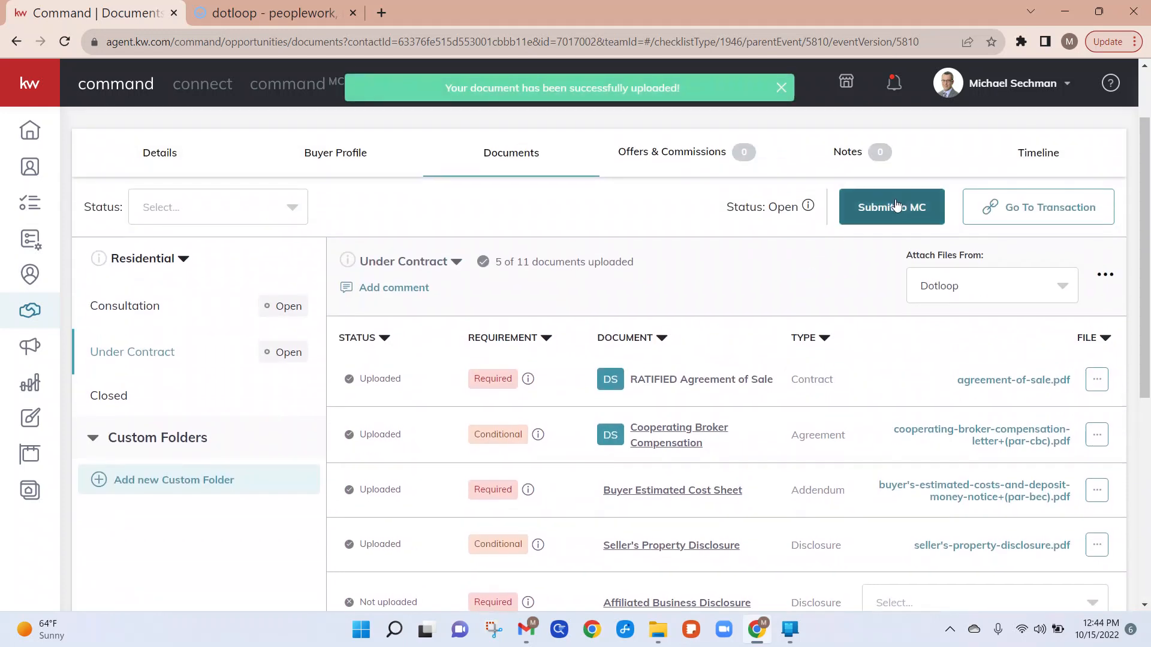
Step: Open the Closed checklist and review its required document items
{"action": "scroll", "coordinate": [731, 343], "scroll_direction": "down", "scroll_amount": 5}
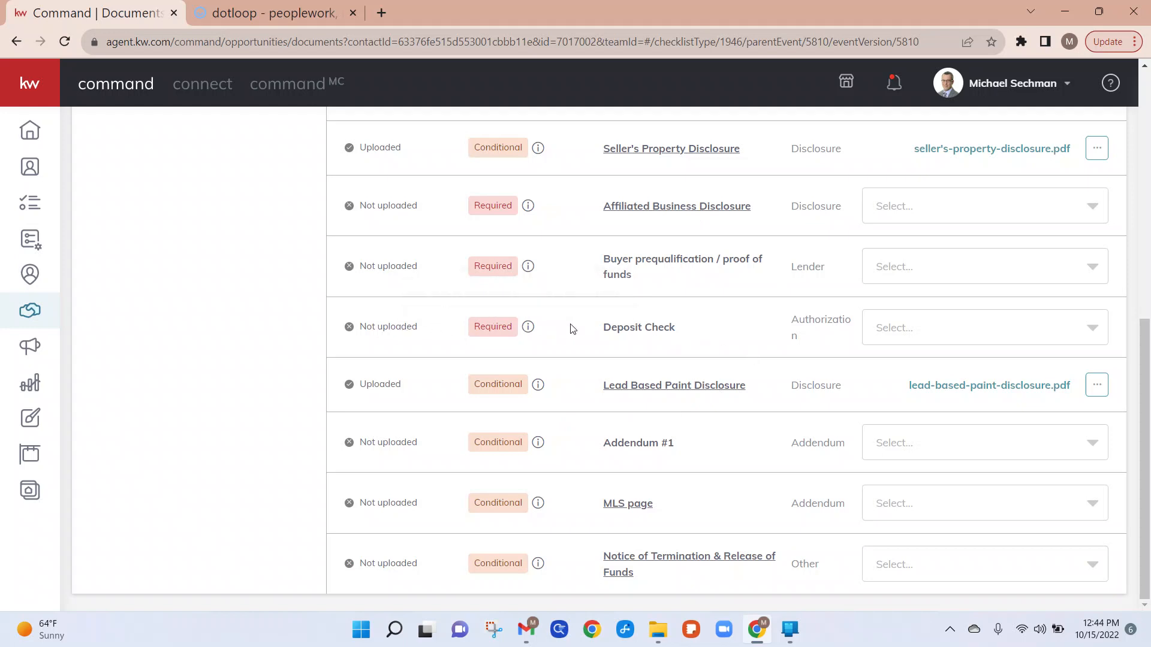
{"action": "mouse_move", "coordinate": [529, 331]}
{"action": "scroll", "coordinate": [740, 326], "scroll_direction": "up", "scroll_amount": 1}
{"action": "scroll", "coordinate": [741, 327], "scroll_direction": "up", "scroll_amount": 3}
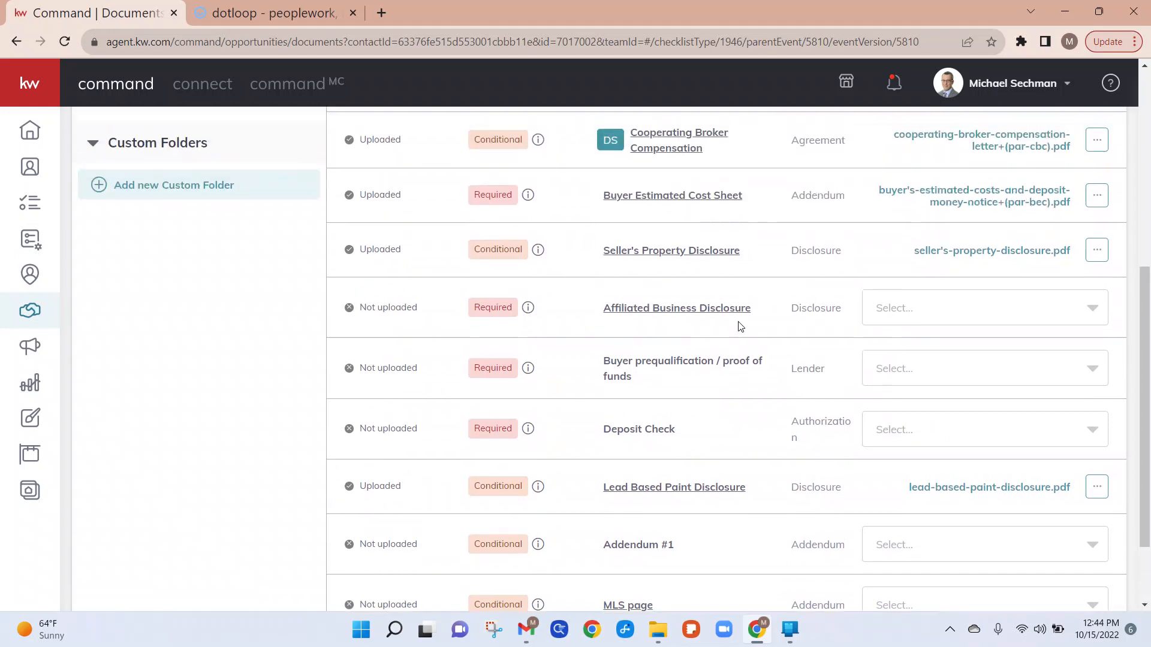
{"action": "scroll", "coordinate": [741, 327], "scroll_direction": "up", "scroll_amount": 4}
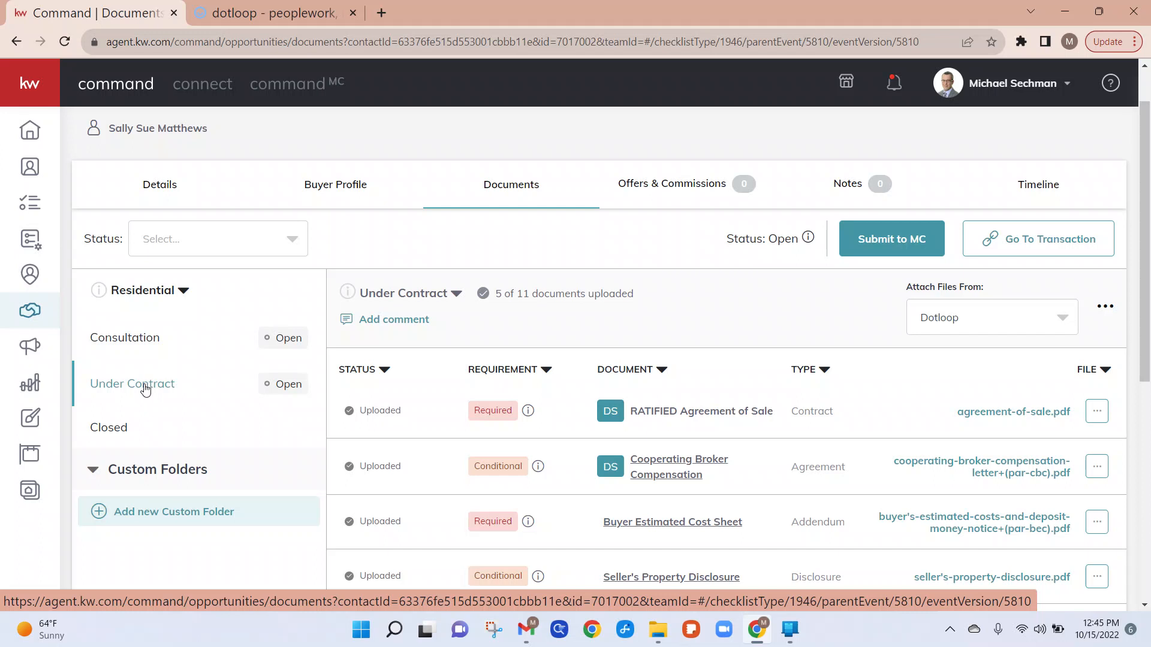
{"action": "left_click", "coordinate": [114, 433]}
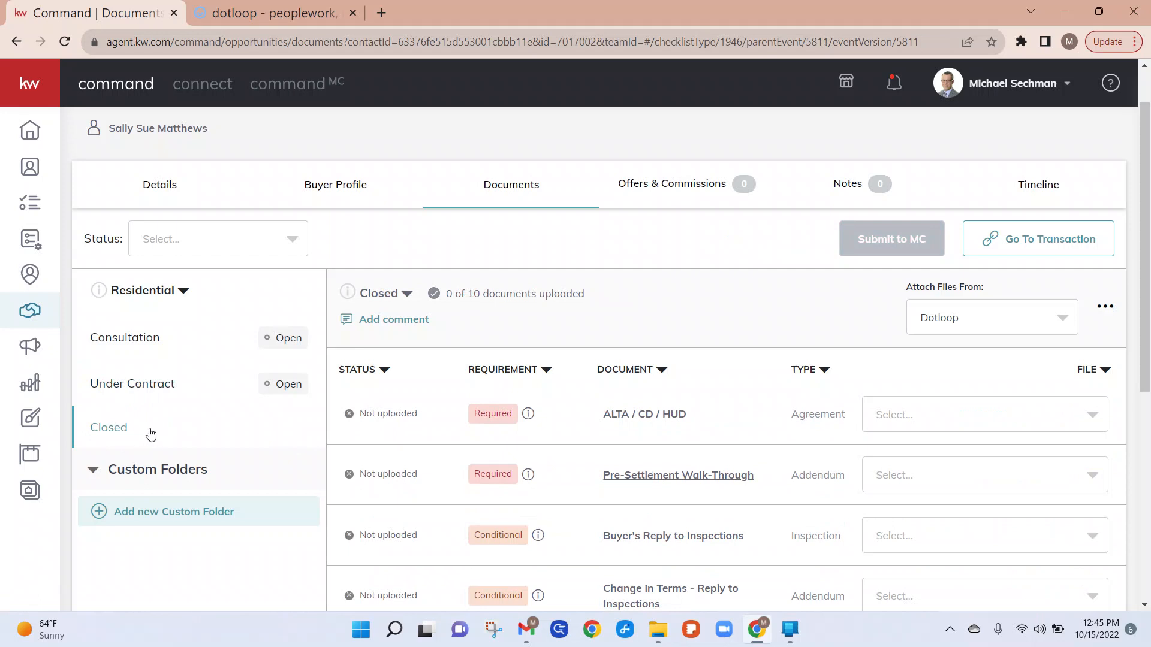
{"action": "scroll", "coordinate": [771, 398], "scroll_direction": "down", "scroll_amount": 1}
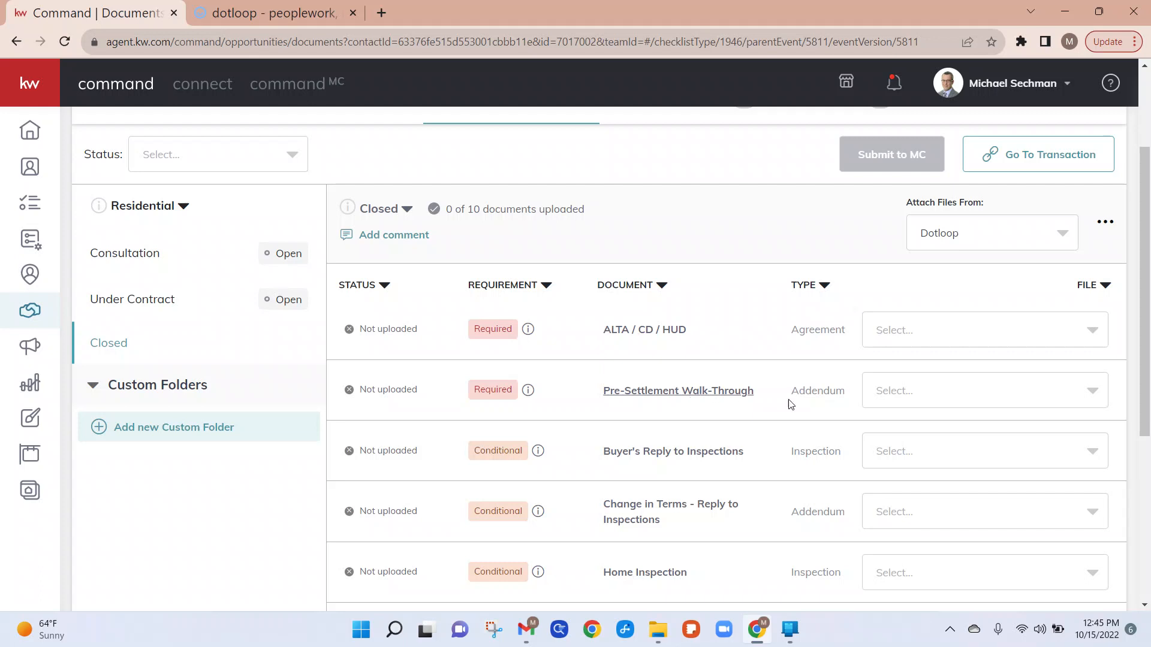
{"action": "scroll", "coordinate": [788, 404], "scroll_direction": "down", "scroll_amount": 1}
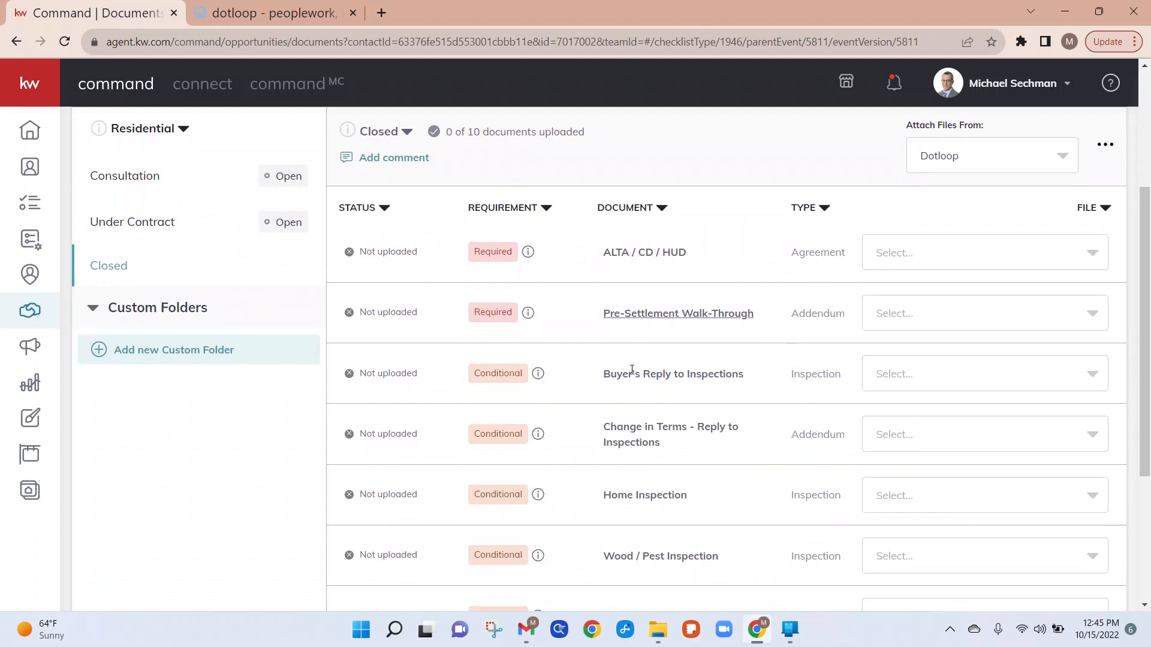
Step: Return to the Under Contract checklist and add a new document item named Price Escalation with type Addendum
{"action": "left_click", "coordinate": [114, 222]}
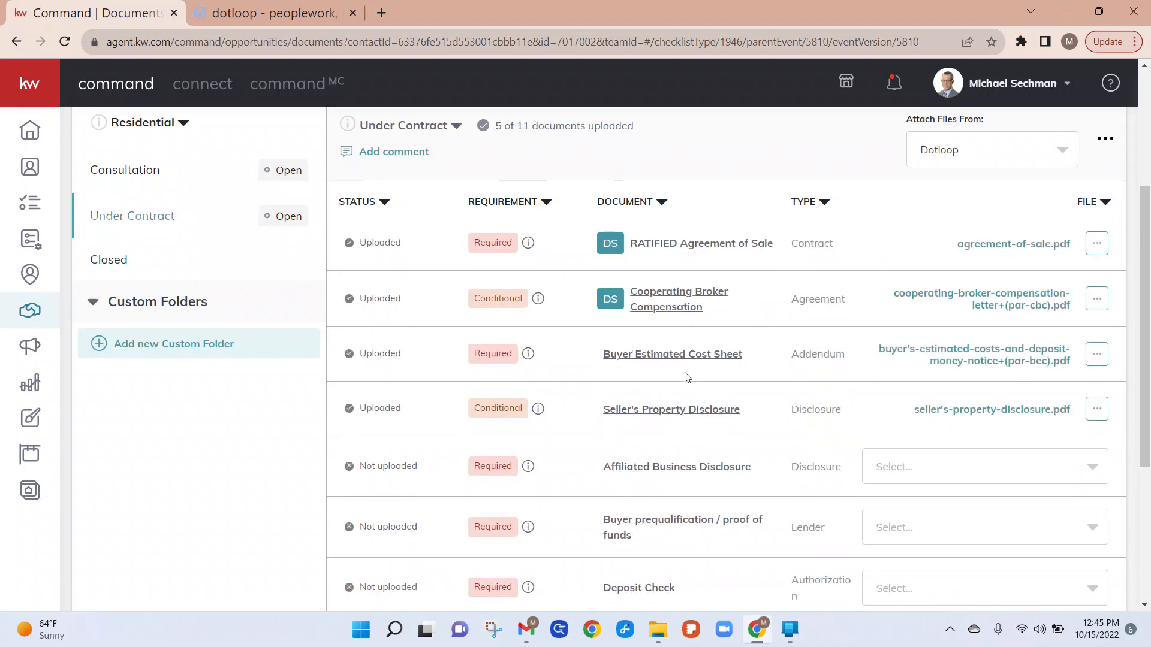
{"action": "scroll", "coordinate": [687, 377], "scroll_direction": "down", "scroll_amount": 2}
{"action": "scroll", "coordinate": [687, 377], "scroll_direction": "up", "scroll_amount": 2}
{"action": "scroll", "coordinate": [687, 377], "scroll_direction": "down", "scroll_amount": 4}
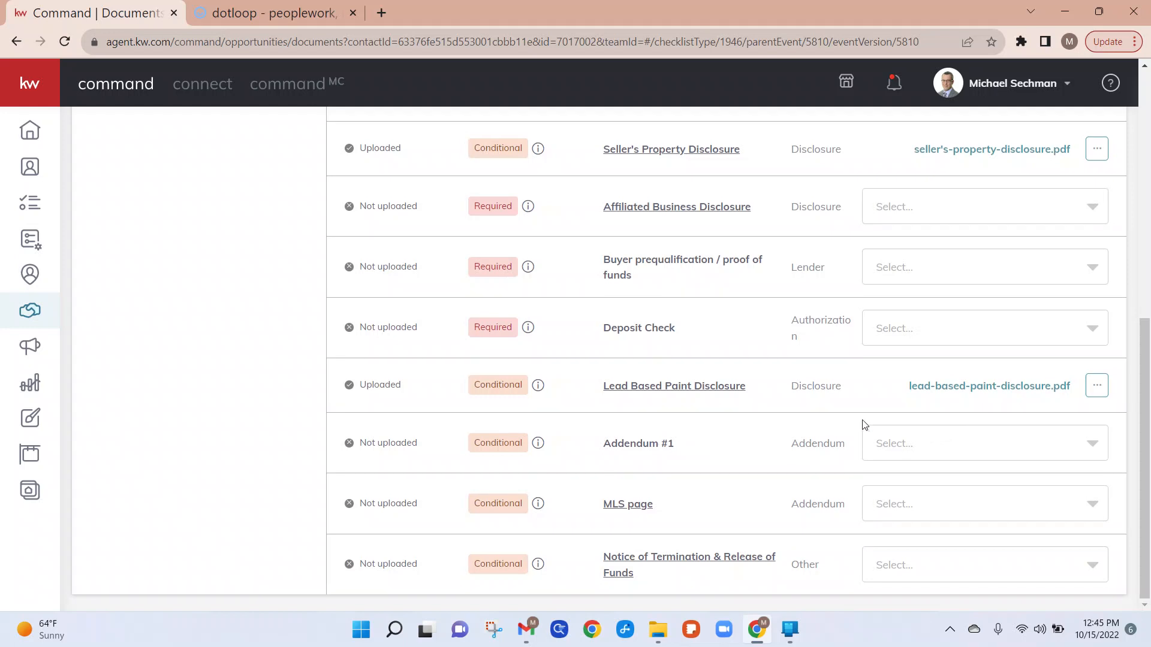
{"action": "scroll", "coordinate": [863, 423], "scroll_direction": "up", "scroll_amount": 3}
{"action": "scroll", "coordinate": [863, 423], "scroll_direction": "up", "scroll_amount": 2}
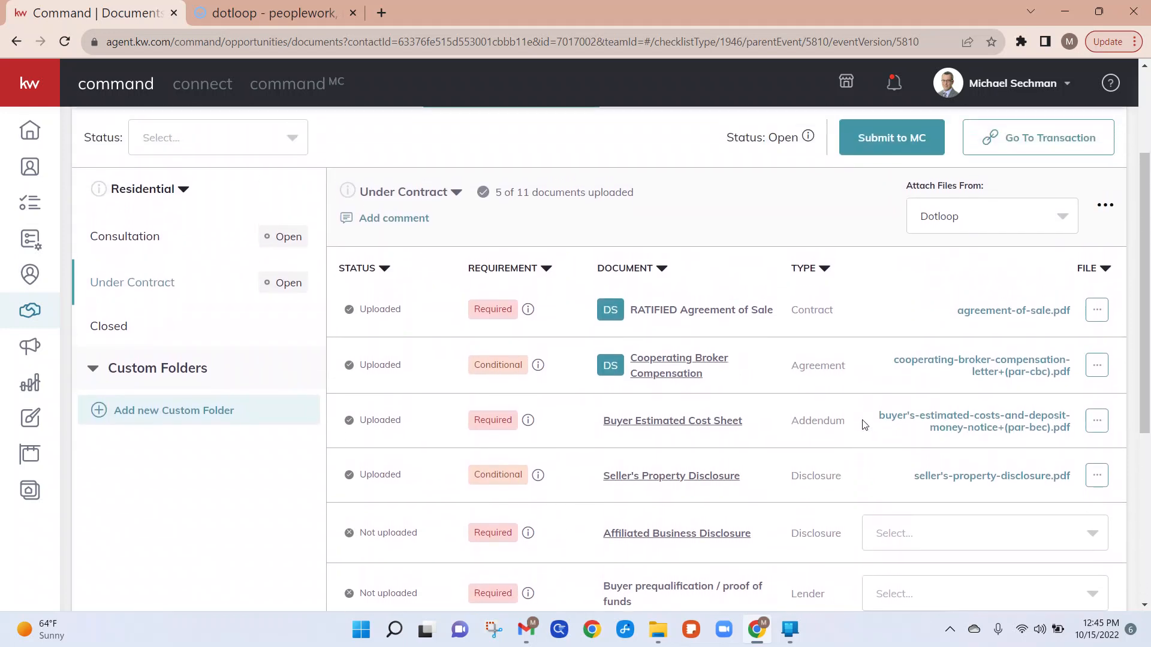
{"action": "left_click", "coordinate": [1105, 207]}
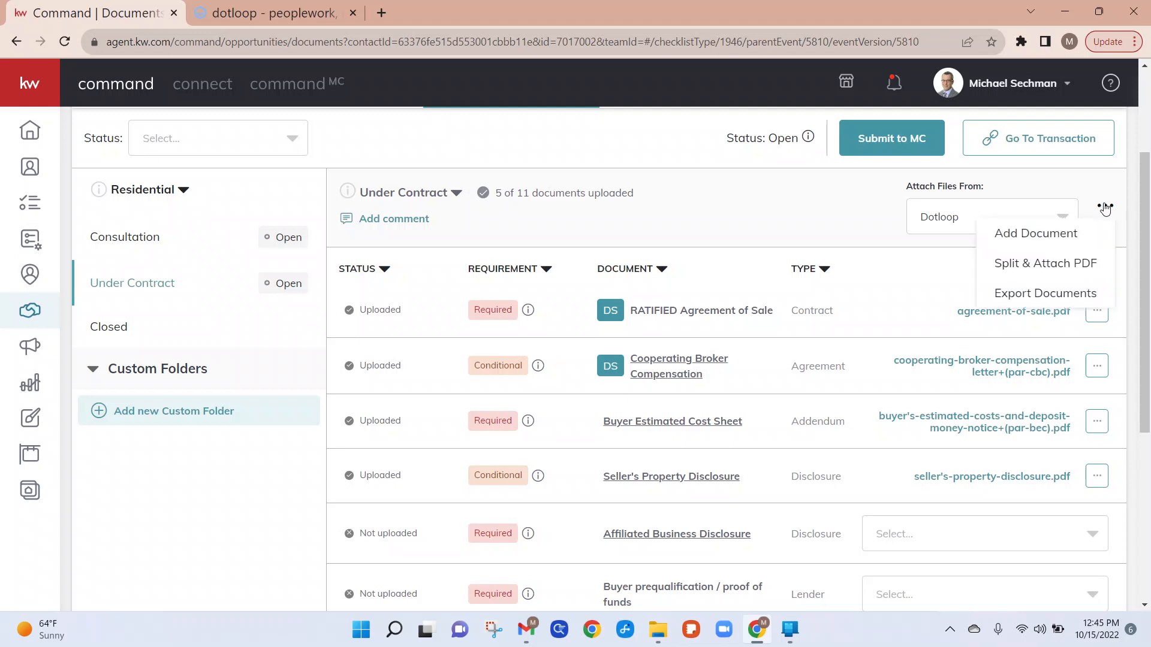
{"action": "left_click", "coordinate": [1069, 235]}
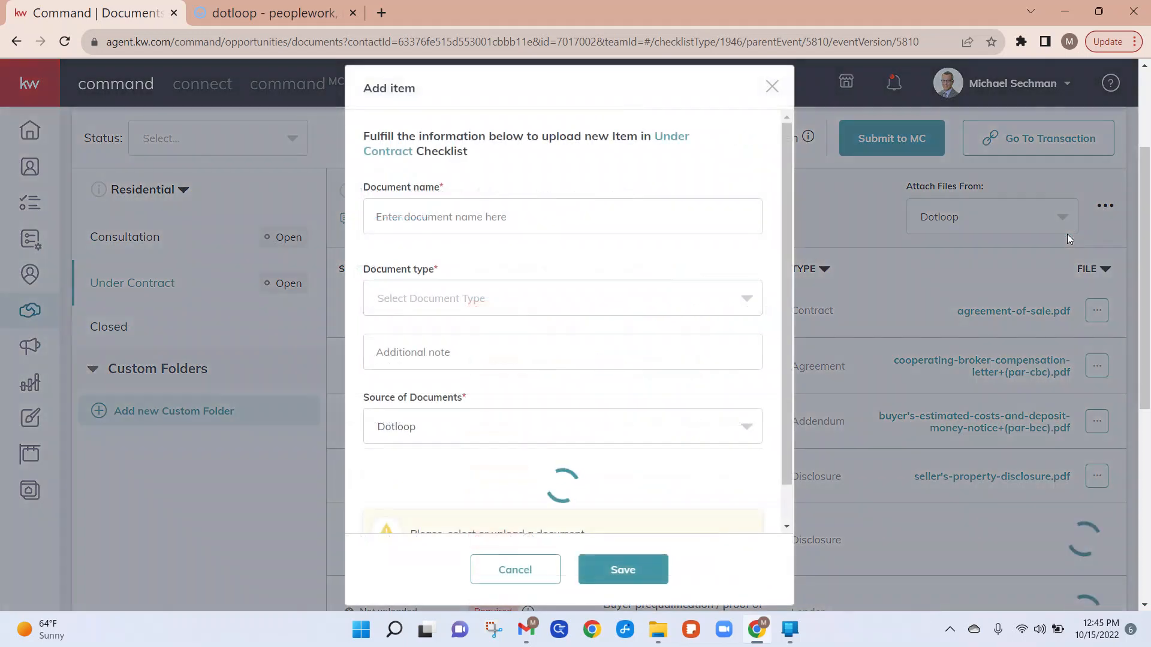
{"action": "left_click", "coordinate": [477, 218]}
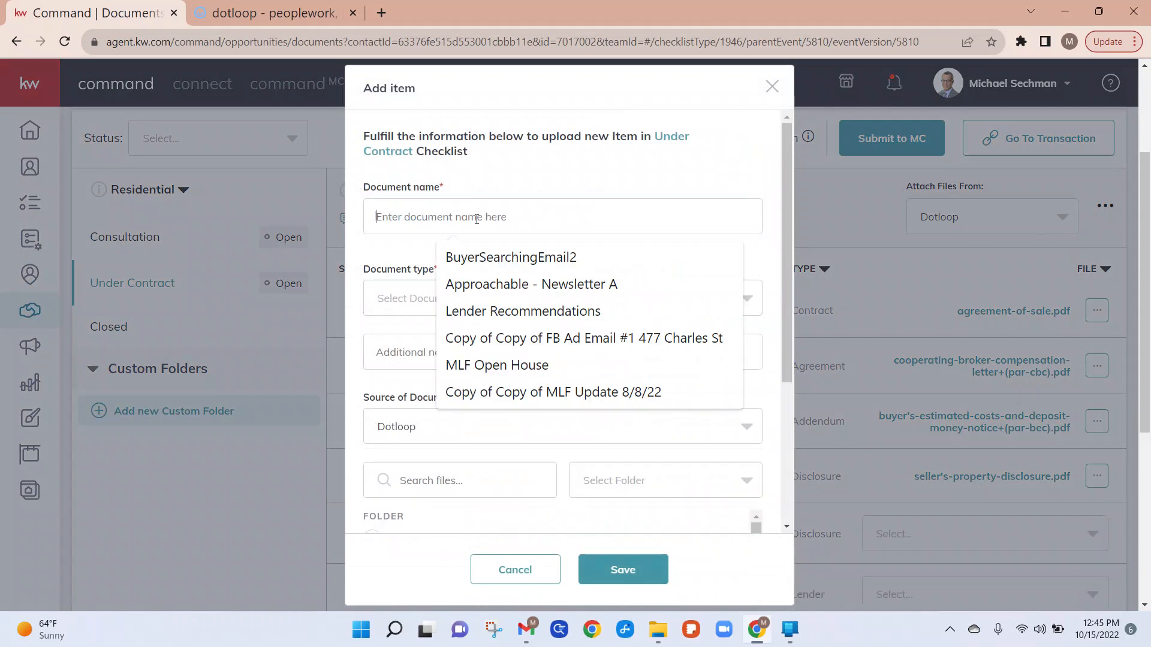
{"action": "type", "text": "C"}
{"action": "key", "text": "BackSpace"}
{"action": "type", "text": "Price Escalation"}
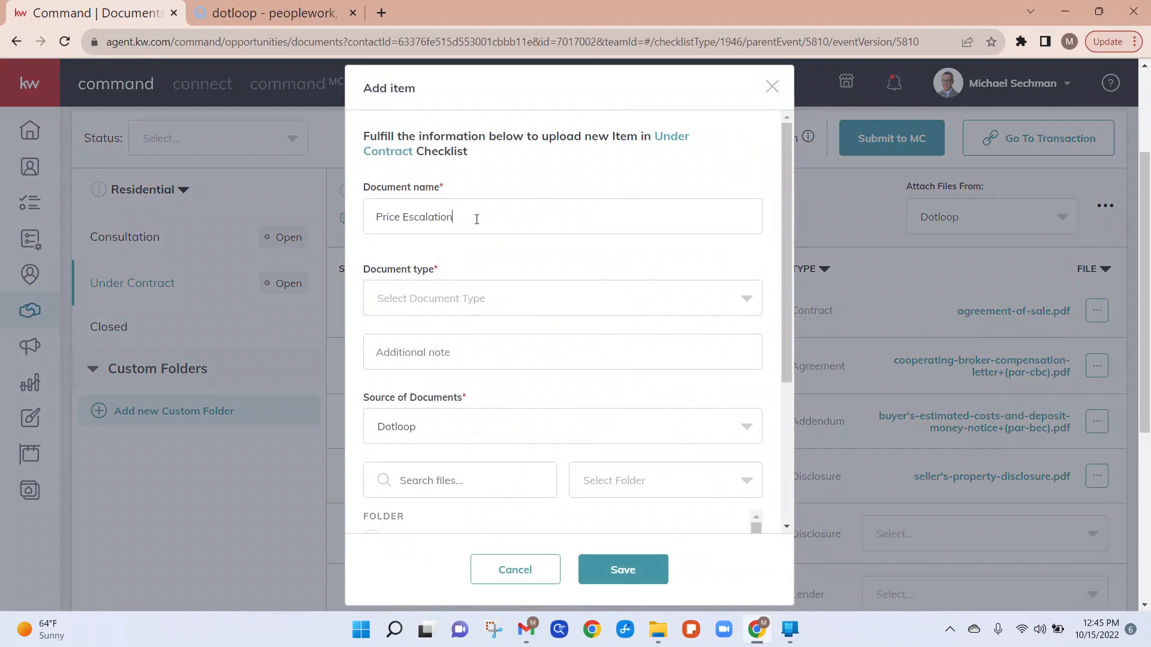
{"action": "left_click", "coordinate": [434, 310]}
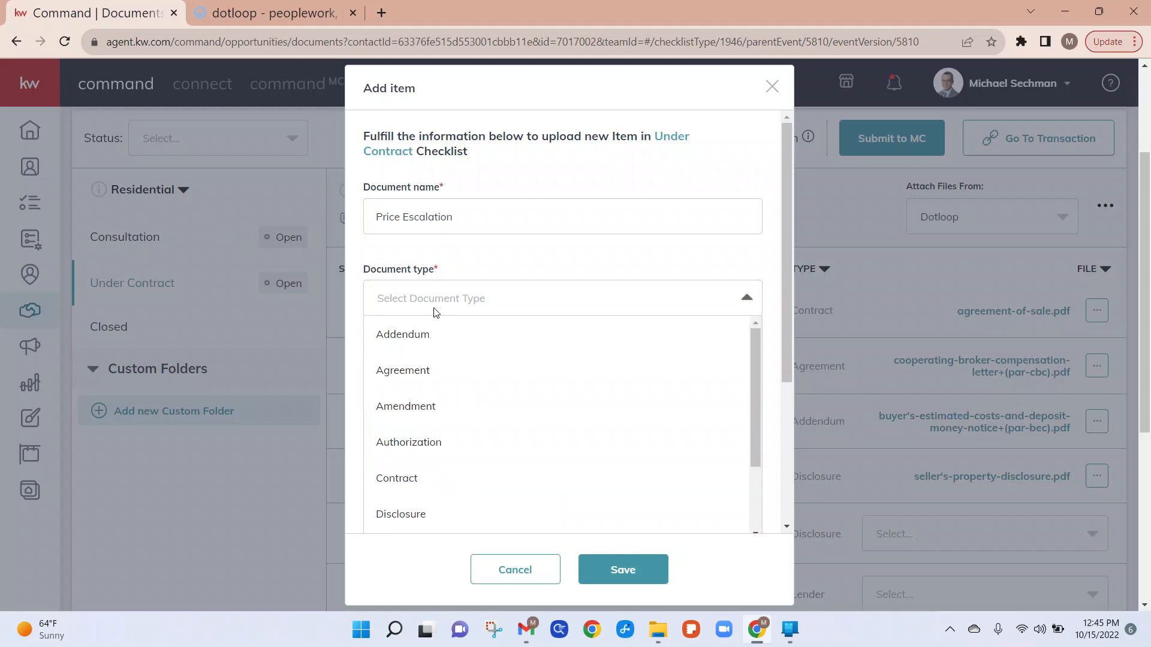
{"action": "left_click", "coordinate": [424, 335]}
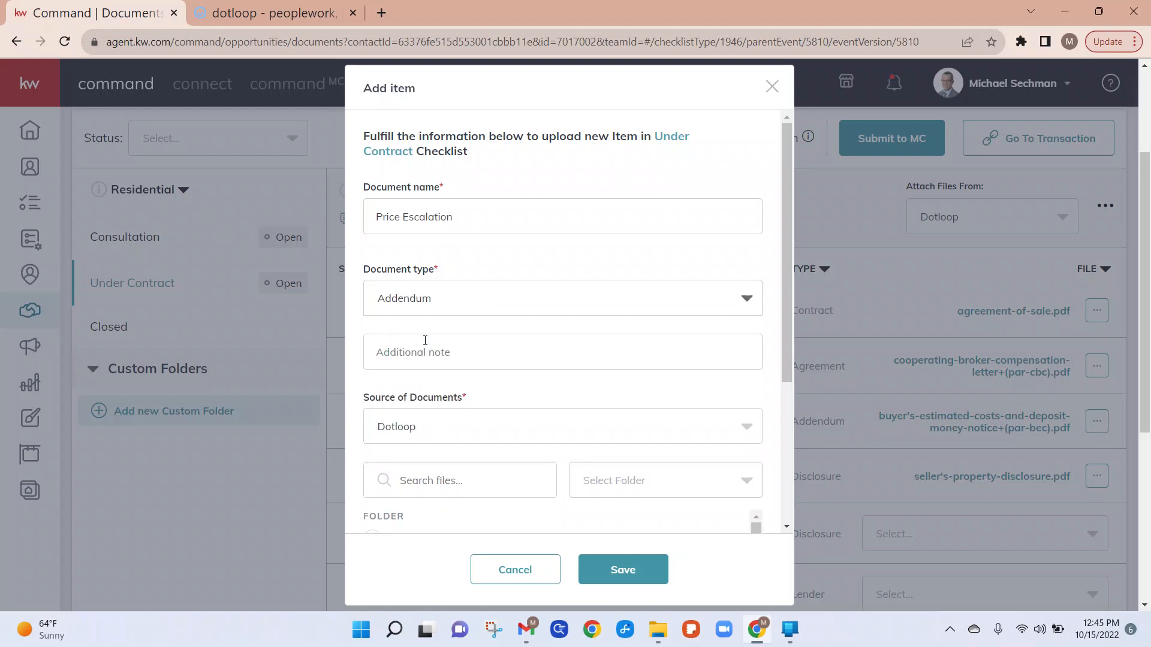
Step: Switch the new item's document source to My Computer (Manual) and try to save it
{"action": "scroll", "coordinate": [489, 417], "scroll_direction": "down", "scroll_amount": 3}
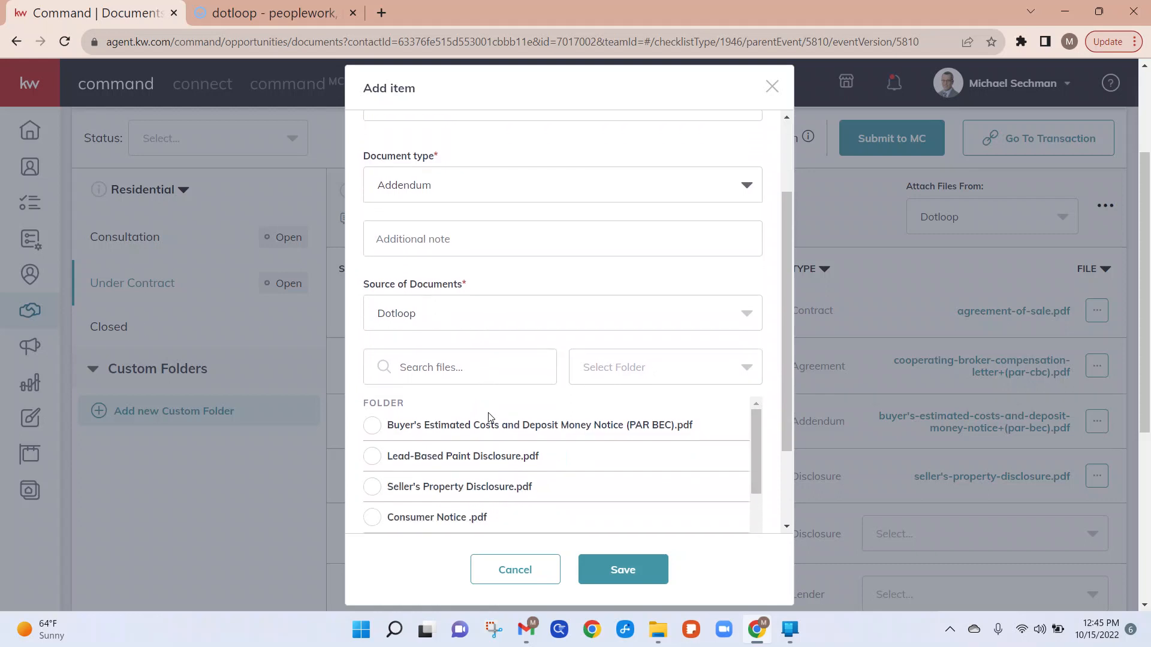
{"action": "scroll", "coordinate": [489, 418], "scroll_direction": "down", "scroll_amount": 1}
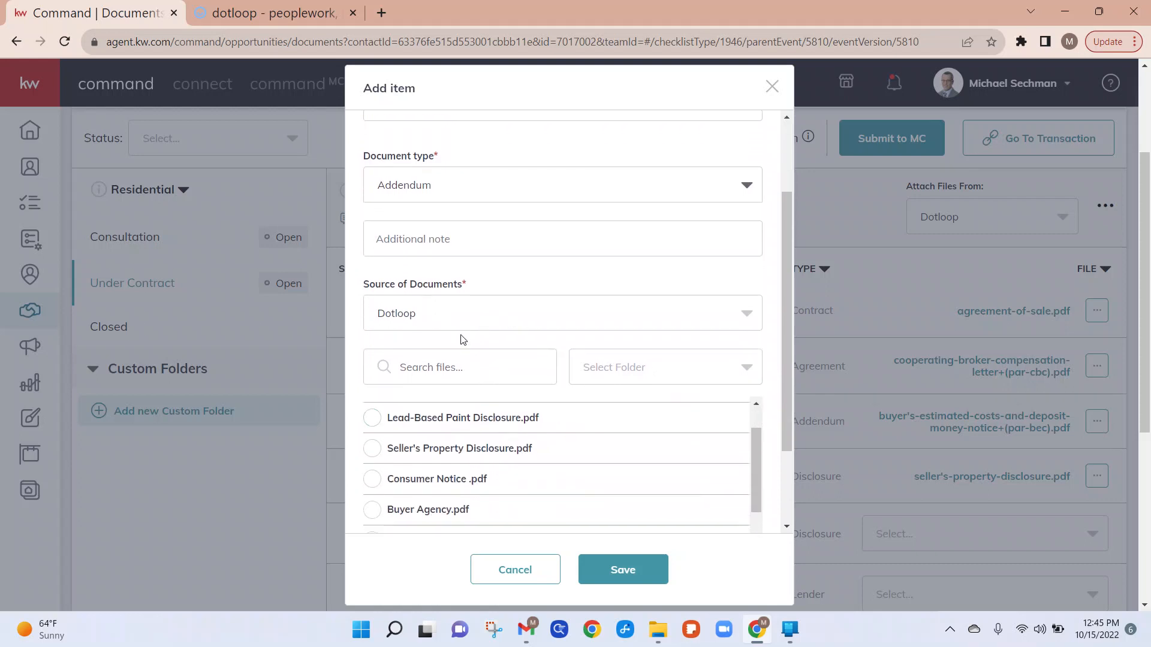
{"action": "left_click", "coordinate": [469, 315]}
{"action": "left_click", "coordinate": [469, 315]}
{"action": "left_click", "coordinate": [502, 316]}
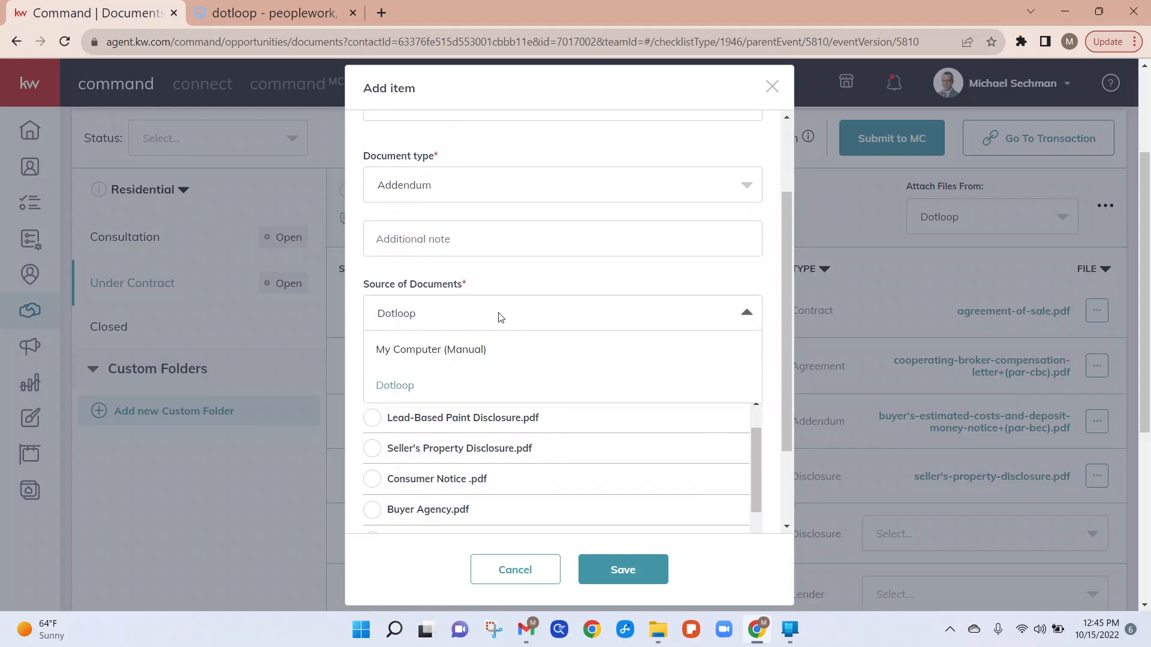
{"action": "left_click", "coordinate": [469, 357]}
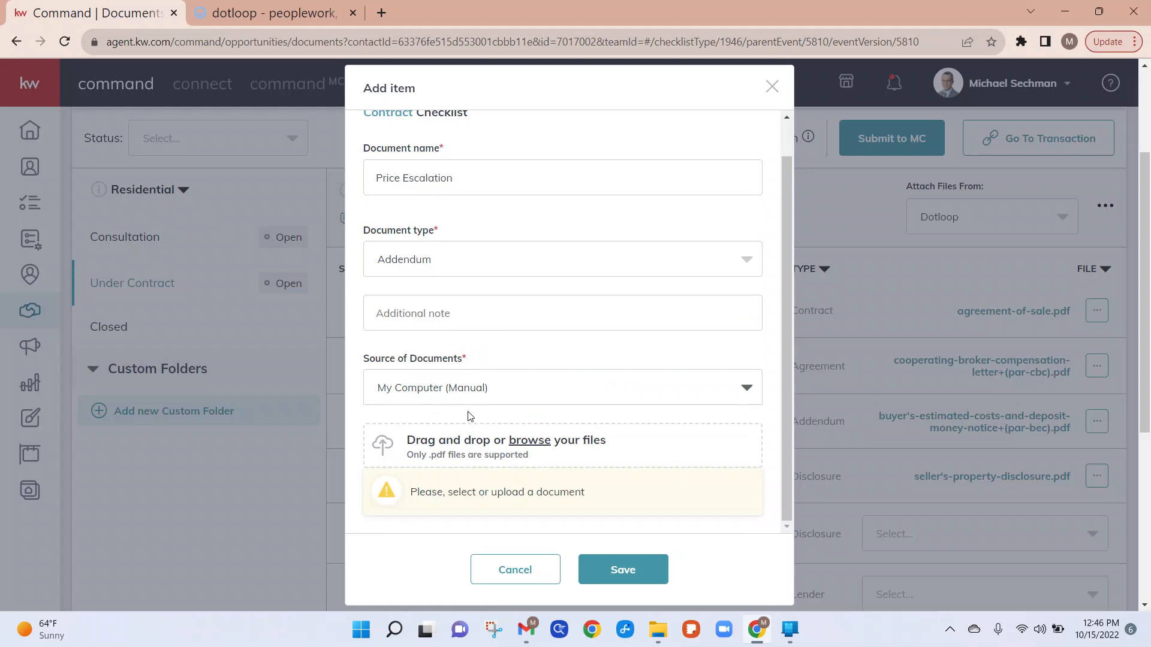
{"action": "left_click", "coordinate": [603, 569]}
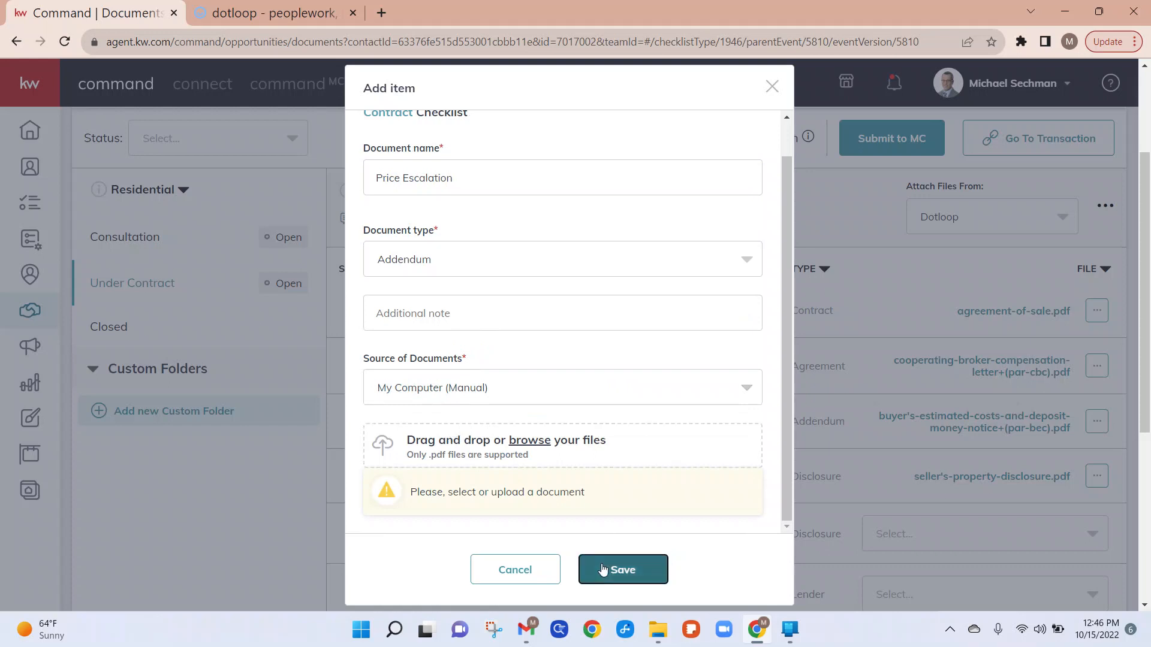
Step: Upload Scan (4).pdf from the Downloads folder to the Price Escalation item and save it
{"action": "scroll", "coordinate": [661, 352], "scroll_direction": "up", "scroll_amount": 1}
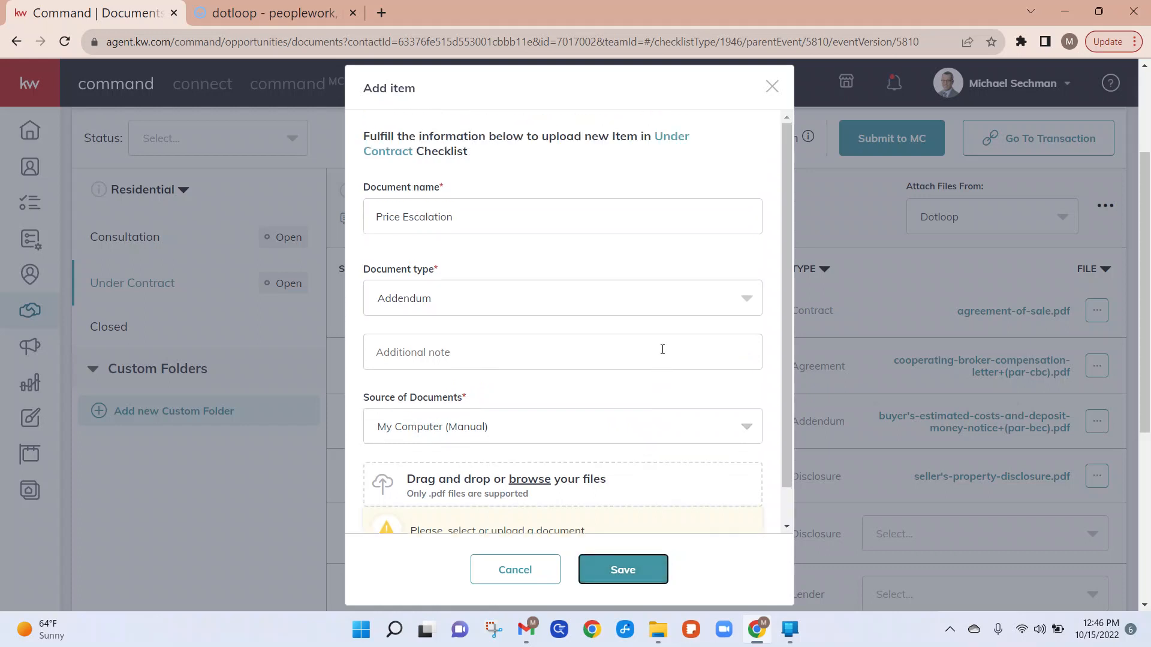
{"action": "scroll", "coordinate": [662, 350], "scroll_direction": "down", "scroll_amount": 1}
{"action": "left_click", "coordinate": [528, 444]}
{"action": "left_click", "coordinate": [264, 140]}
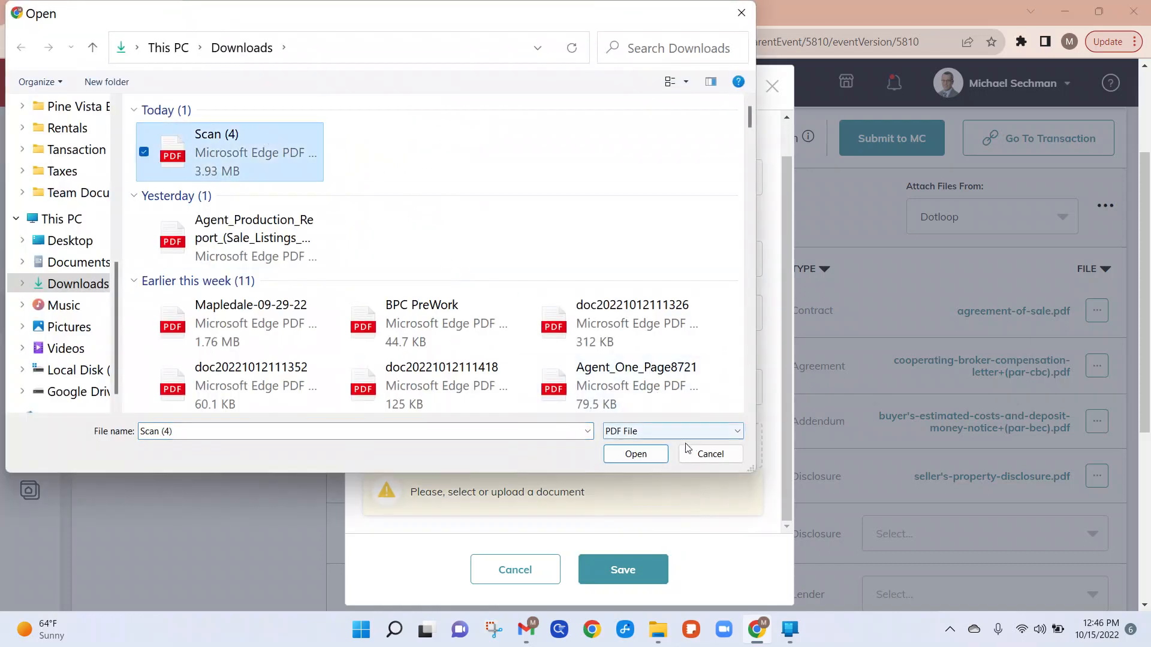
{"action": "left_click", "coordinate": [641, 453]}
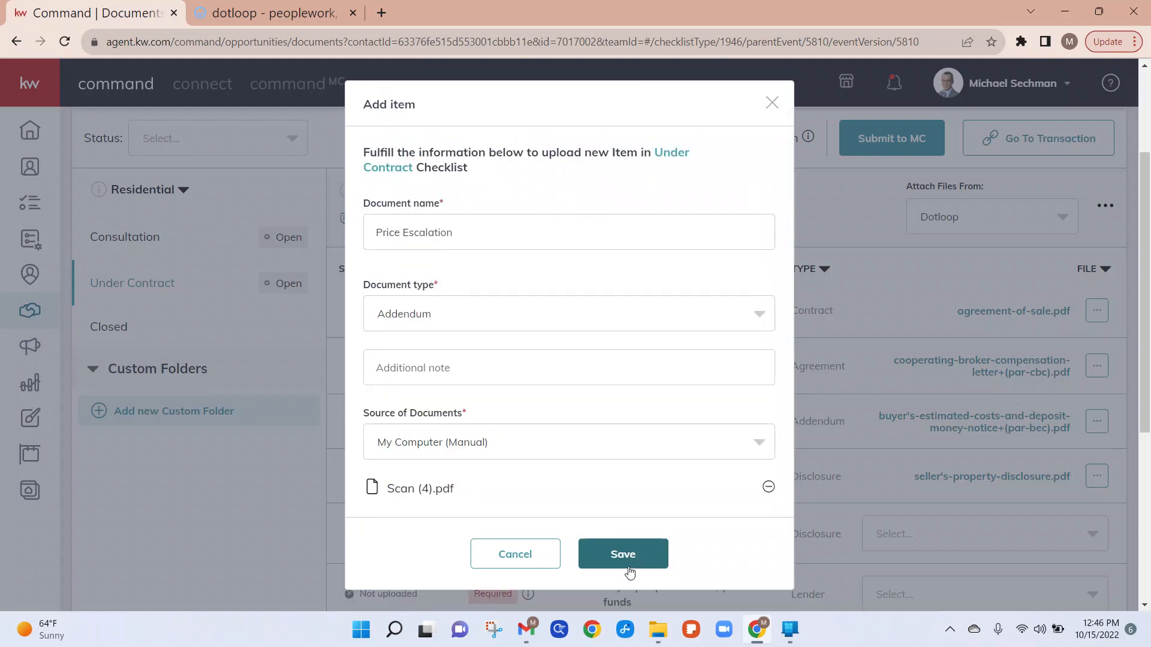
{"action": "left_click", "coordinate": [635, 558]}
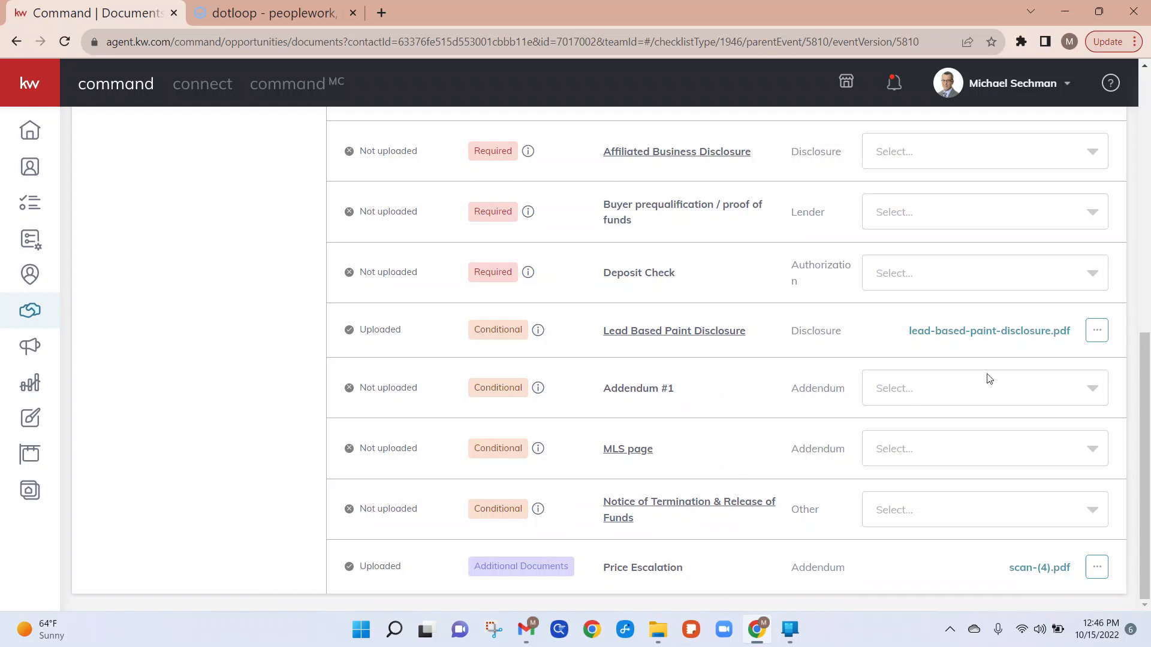
Step: Open the Closed checklist and scroll through all of its document items
{"action": "scroll", "coordinate": [924, 400], "scroll_direction": "up", "scroll_amount": 5}
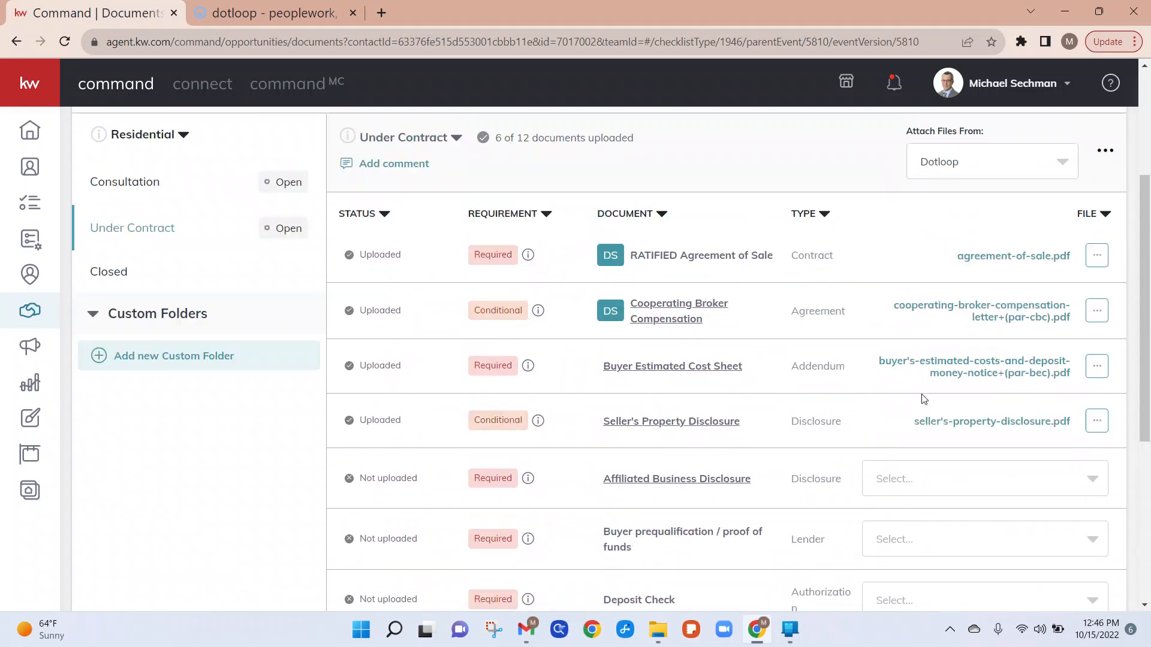
{"action": "scroll", "coordinate": [660, 377], "scroll_direction": "up", "scroll_amount": 3}
{"action": "left_click", "coordinate": [198, 404]}
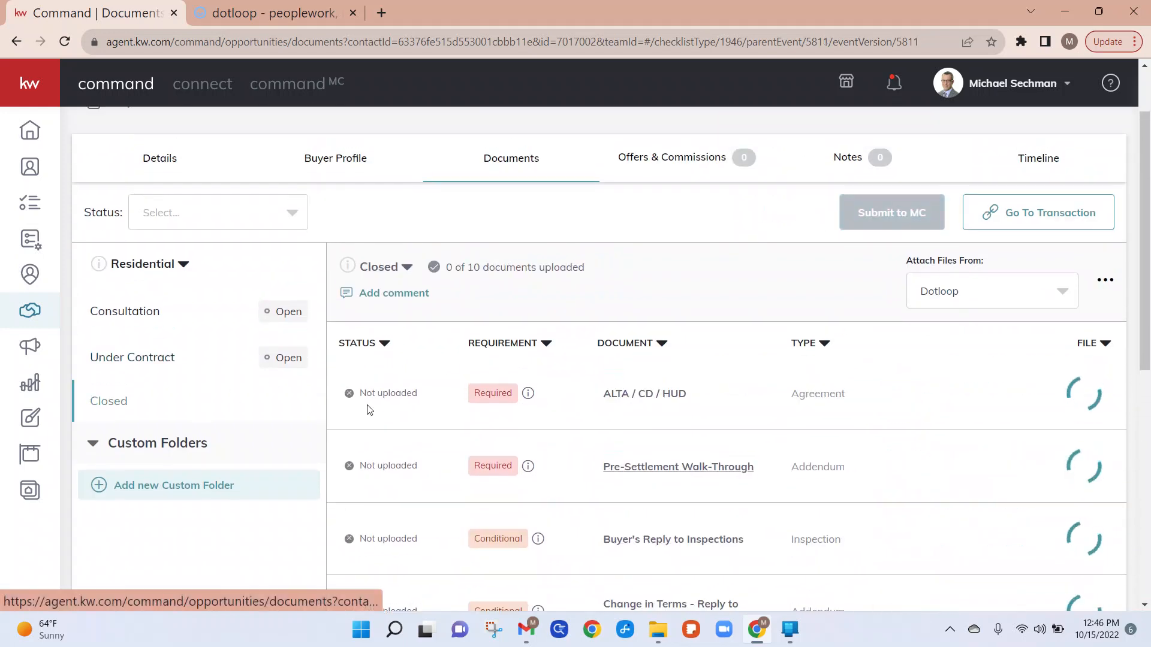
{"action": "scroll", "coordinate": [708, 414], "scroll_direction": "down", "scroll_amount": 5}
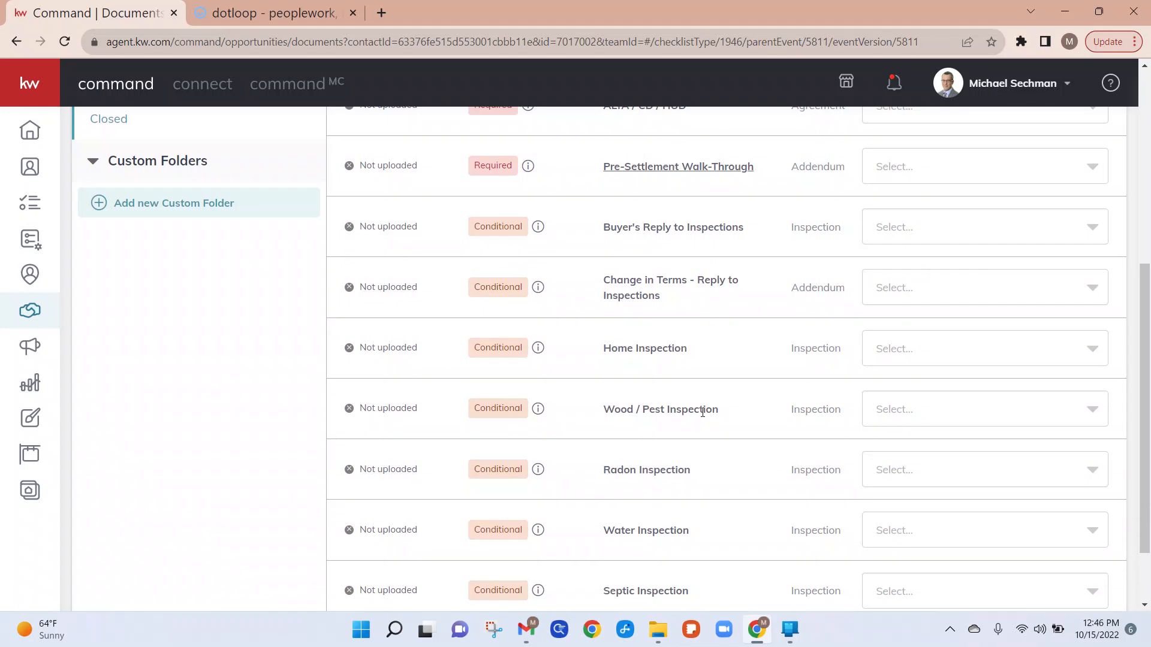
{"action": "scroll", "coordinate": [700, 429], "scroll_direction": "down", "scroll_amount": 1}
{"action": "scroll", "coordinate": [701, 429], "scroll_direction": "down", "scroll_amount": 1}
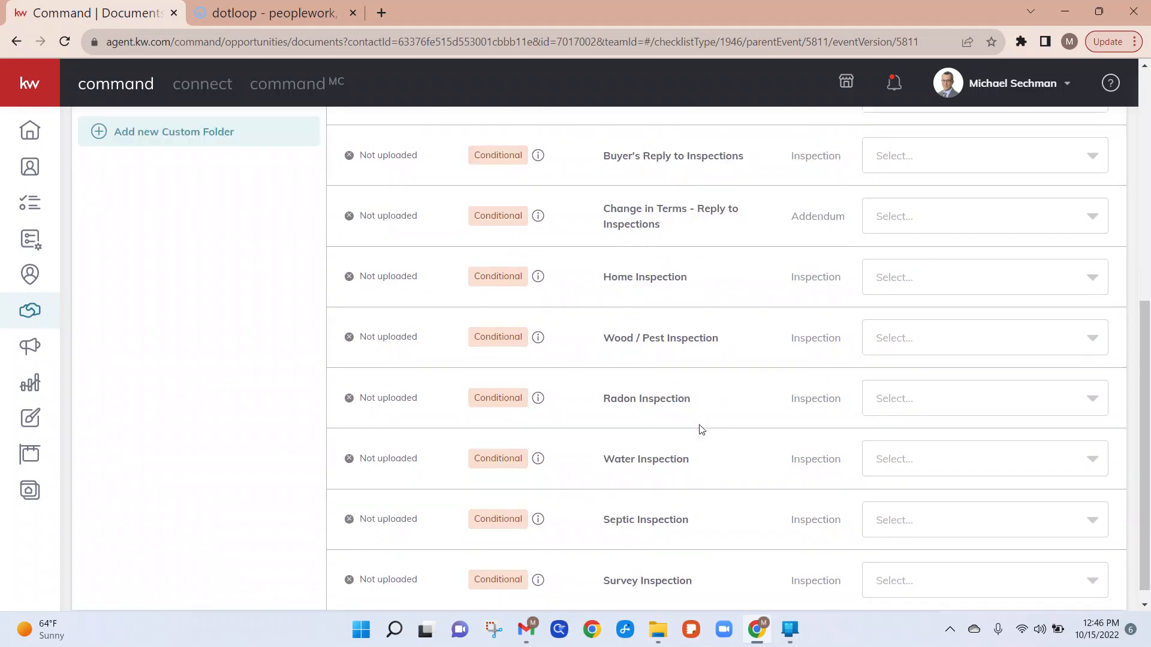
{"action": "scroll", "coordinate": [702, 429], "scroll_direction": "up", "scroll_amount": 2}
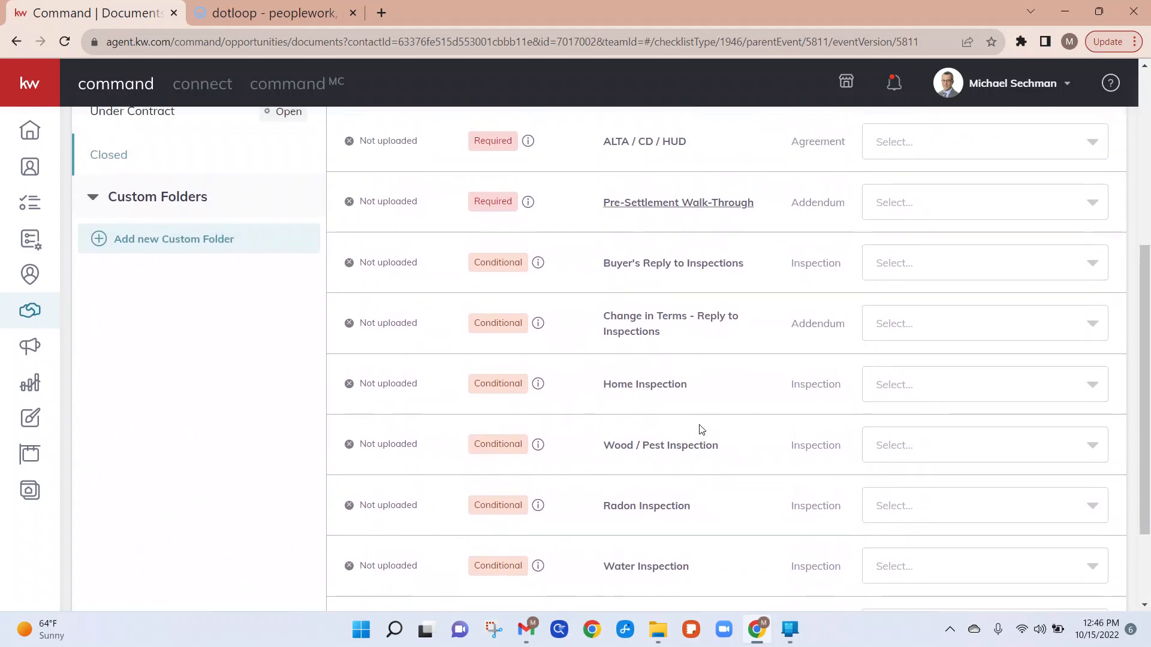
{"action": "scroll", "coordinate": [701, 429], "scroll_direction": "up", "scroll_amount": 3}
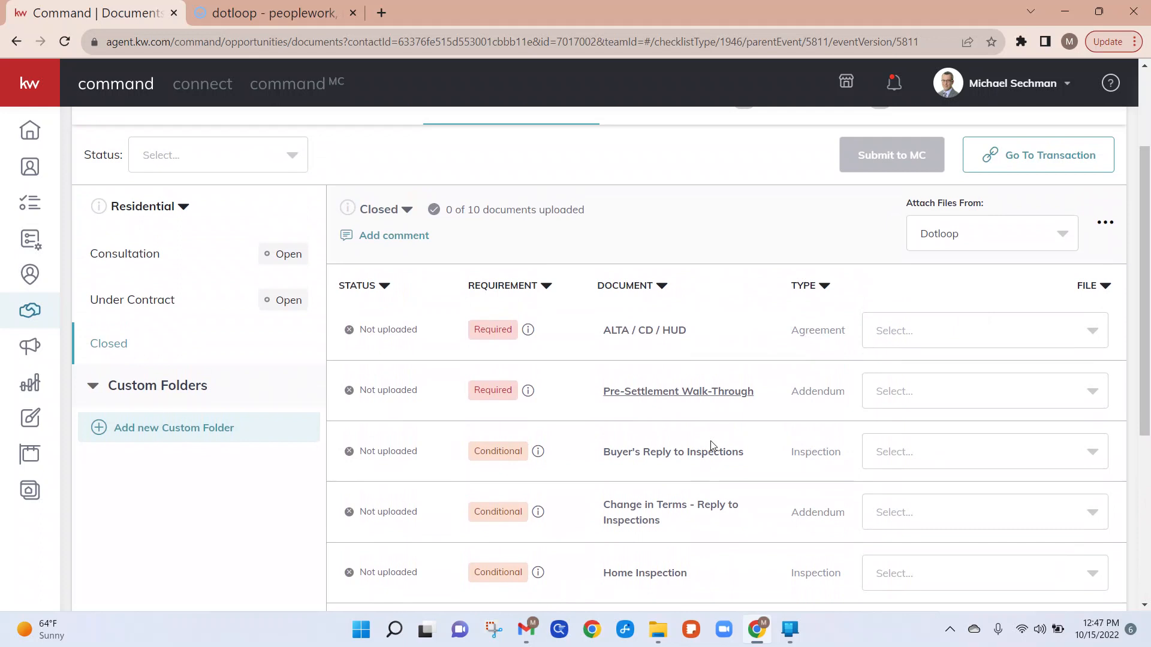
Step: Switch between the Under Contract and Consultation checklists to compare their uploaded documents
{"action": "left_click", "coordinate": [146, 306]}
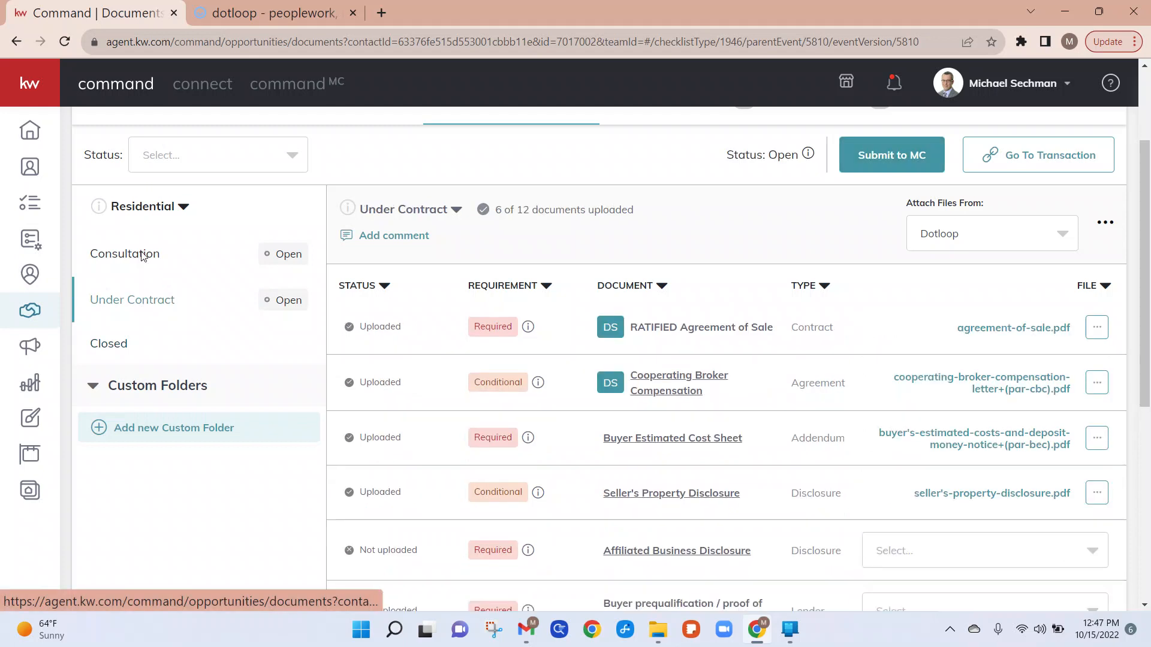
{"action": "left_click", "coordinate": [144, 255]}
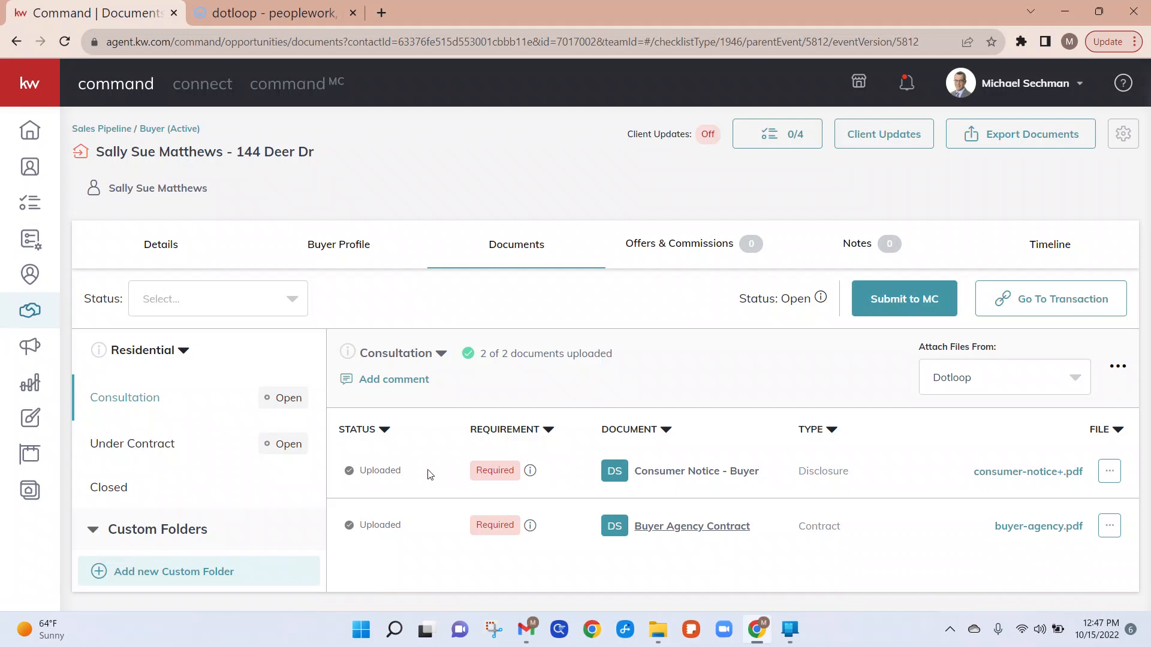
{"action": "left_click", "coordinate": [145, 443]}
{"action": "scroll", "coordinate": [418, 484], "scroll_direction": "down", "scroll_amount": 3}
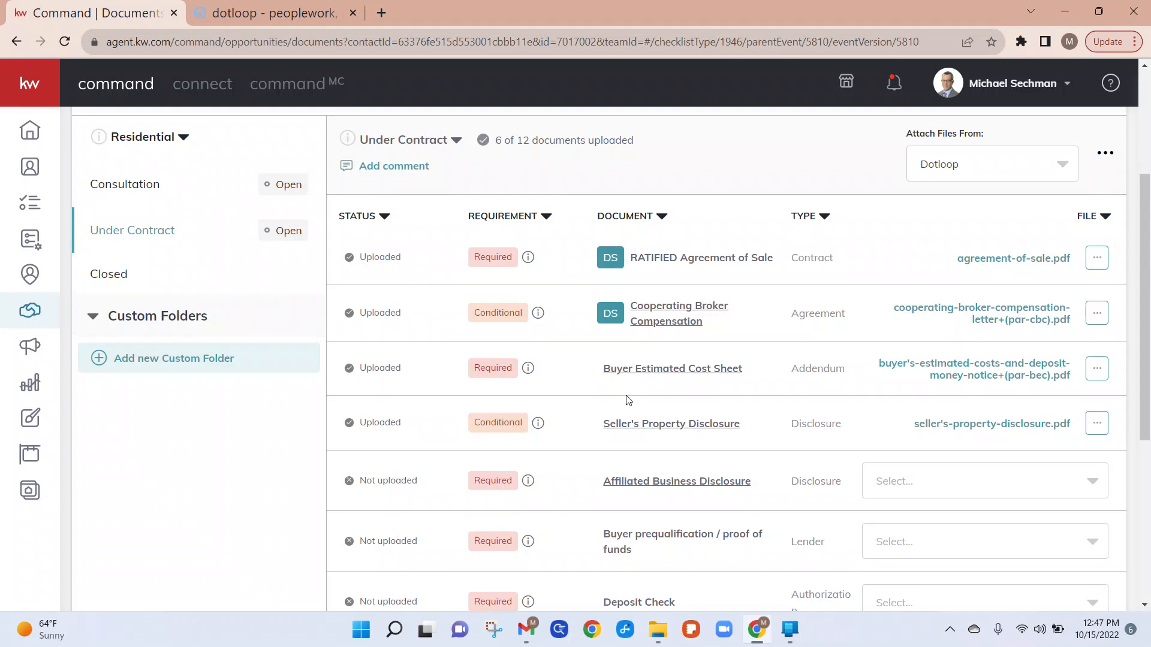
{"action": "scroll", "coordinate": [648, 377], "scroll_direction": "up", "scroll_amount": 1}
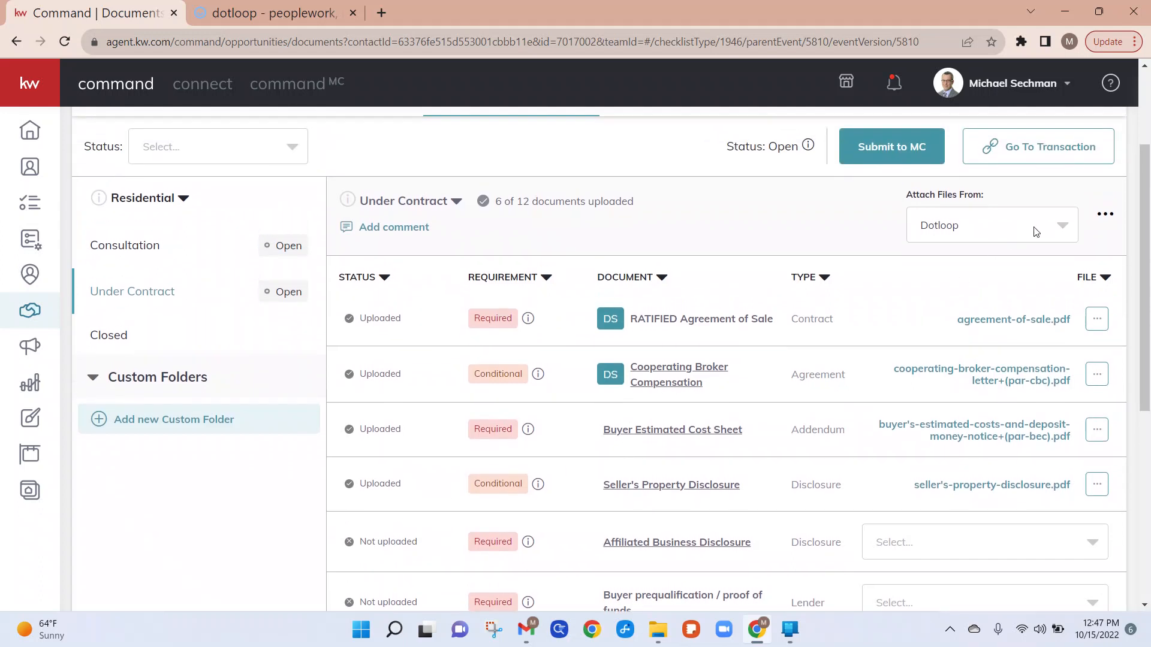
Step: Set the Under Contract checklist's attach-files source to My Computer (Manual)
{"action": "left_click", "coordinate": [1059, 228]}
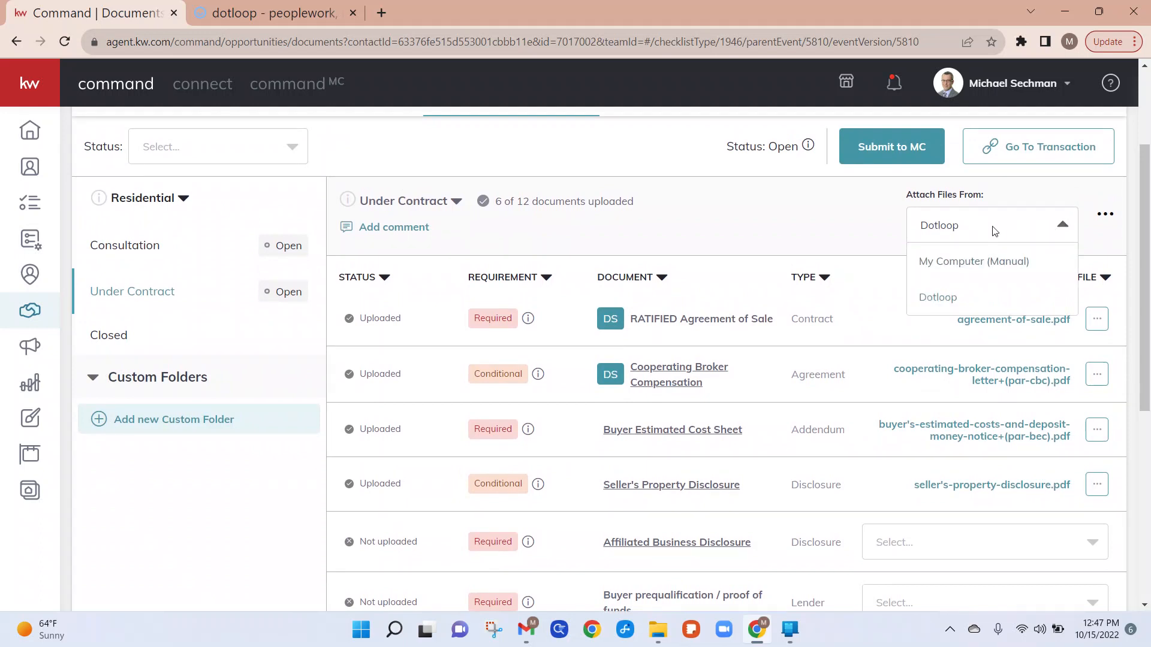
{"action": "left_click", "coordinate": [982, 260]}
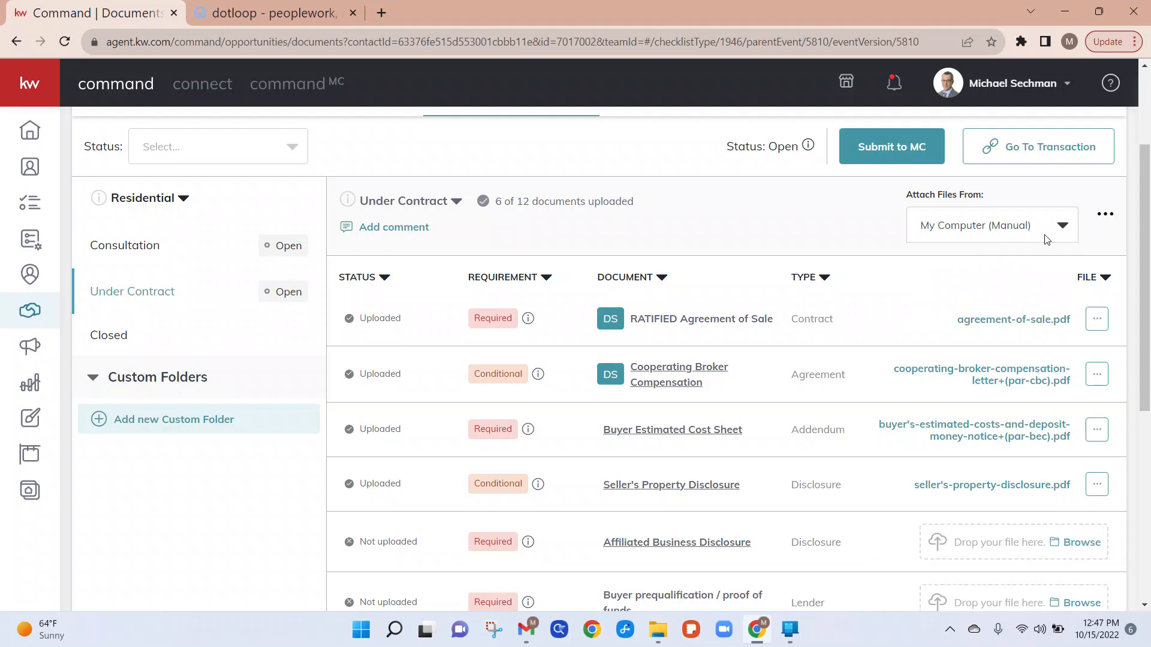
{"action": "scroll", "coordinate": [1031, 293], "scroll_direction": "down", "scroll_amount": 2}
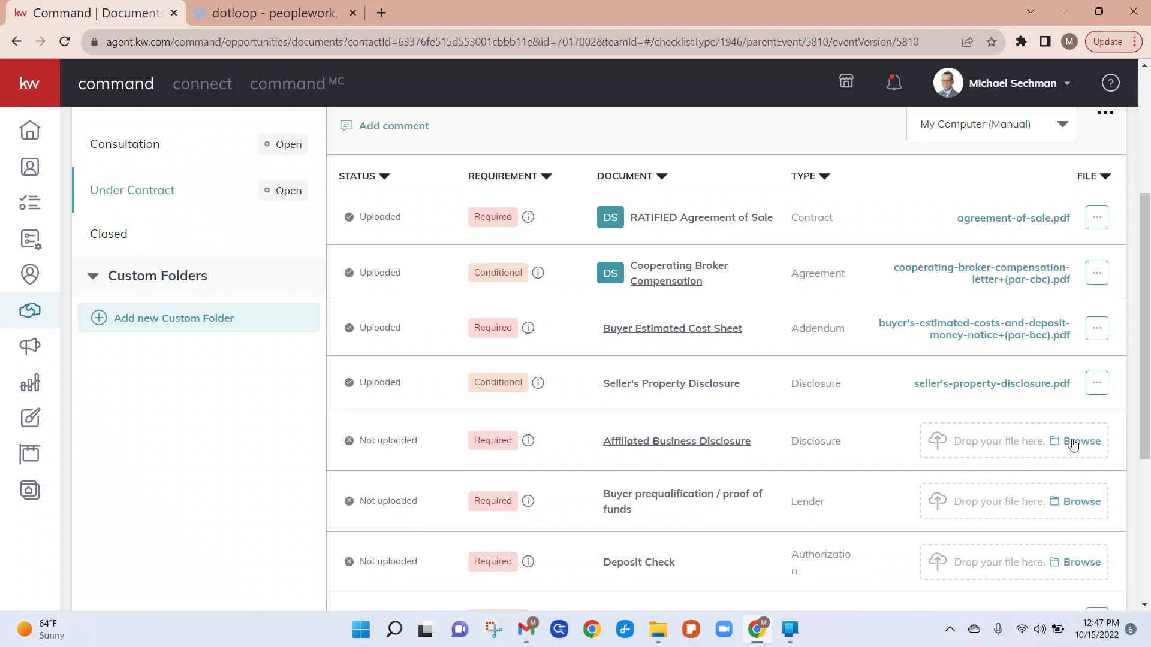
{"action": "scroll", "coordinate": [890, 406], "scroll_direction": "up", "scroll_amount": 1}
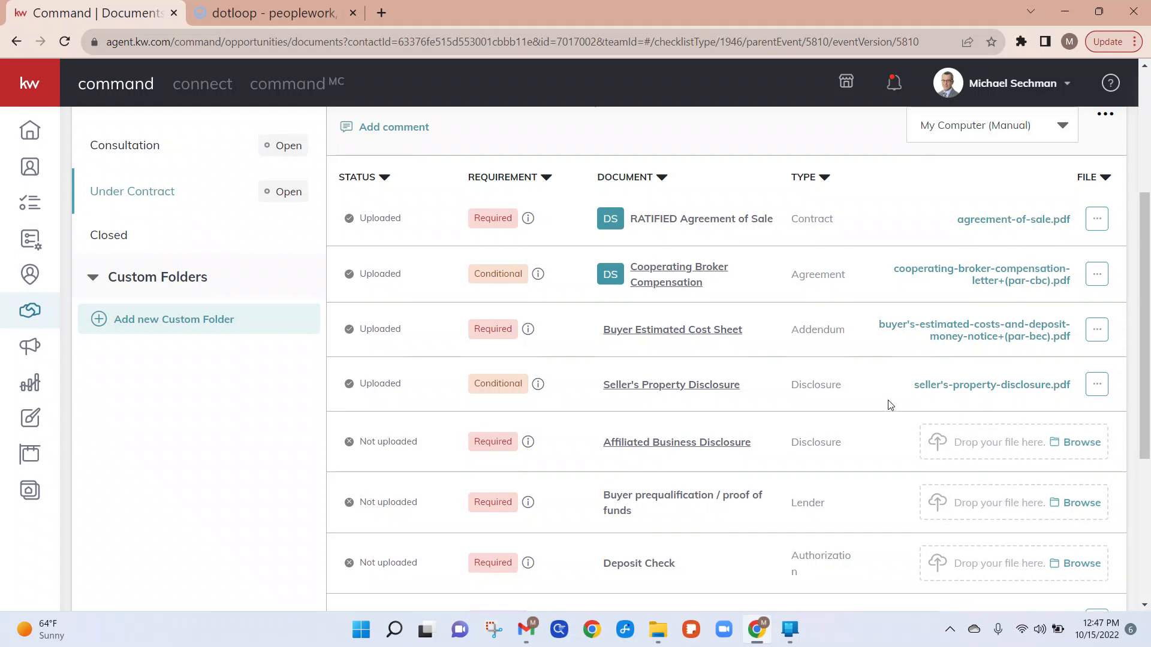
{"action": "scroll", "coordinate": [891, 406], "scroll_direction": "up", "scroll_amount": 4}
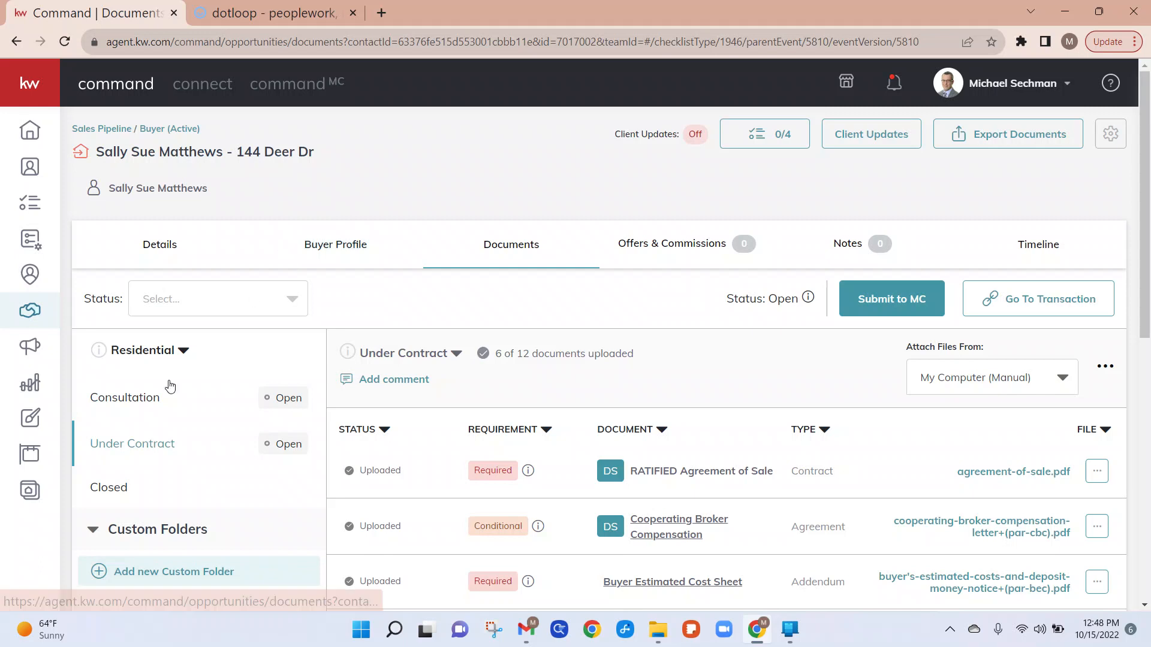
{"action": "left_click", "coordinate": [127, 128]}
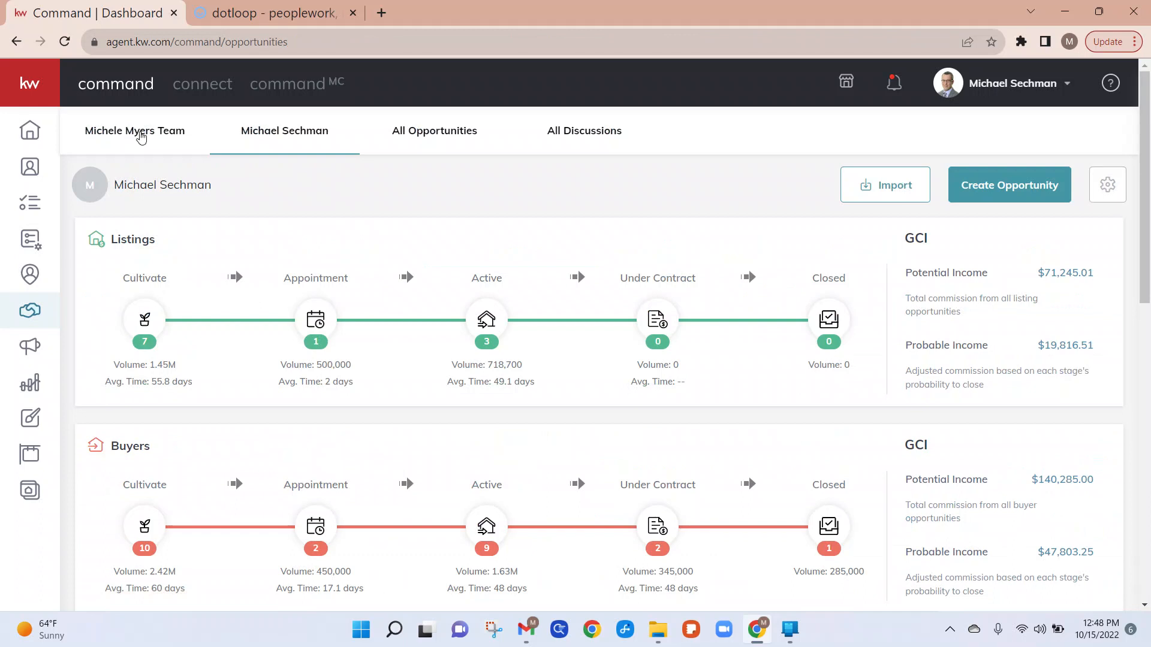
{"action": "left_click", "coordinate": [499, 327]}
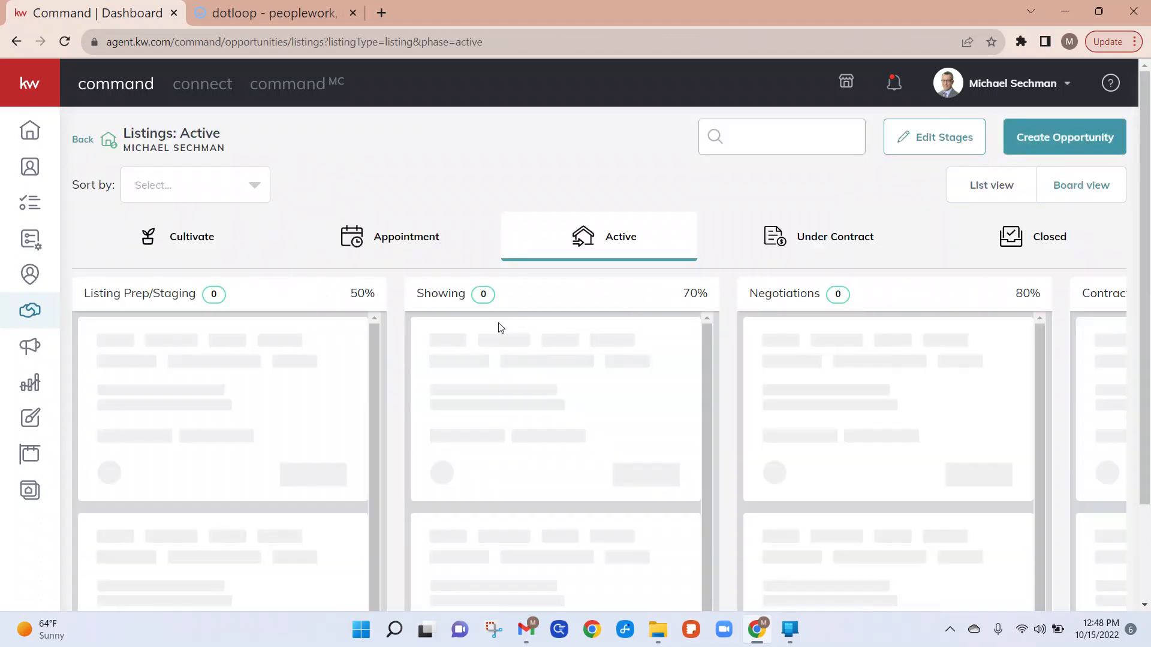
{"action": "left_click", "coordinate": [509, 339]}
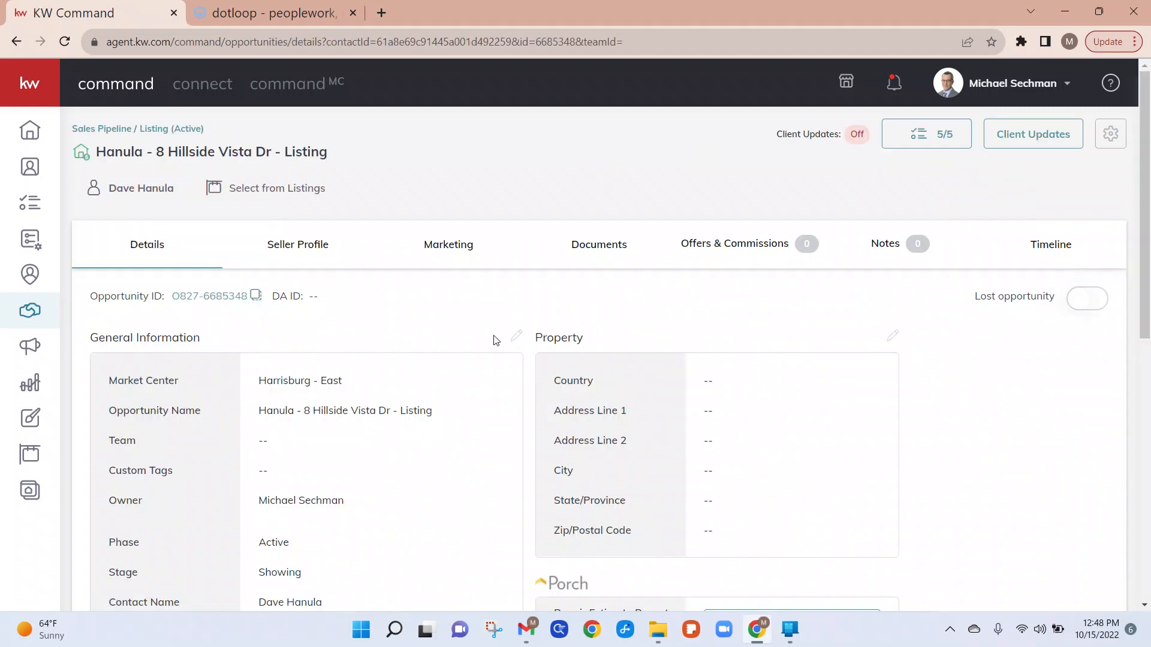
{"action": "left_click", "coordinate": [595, 261]}
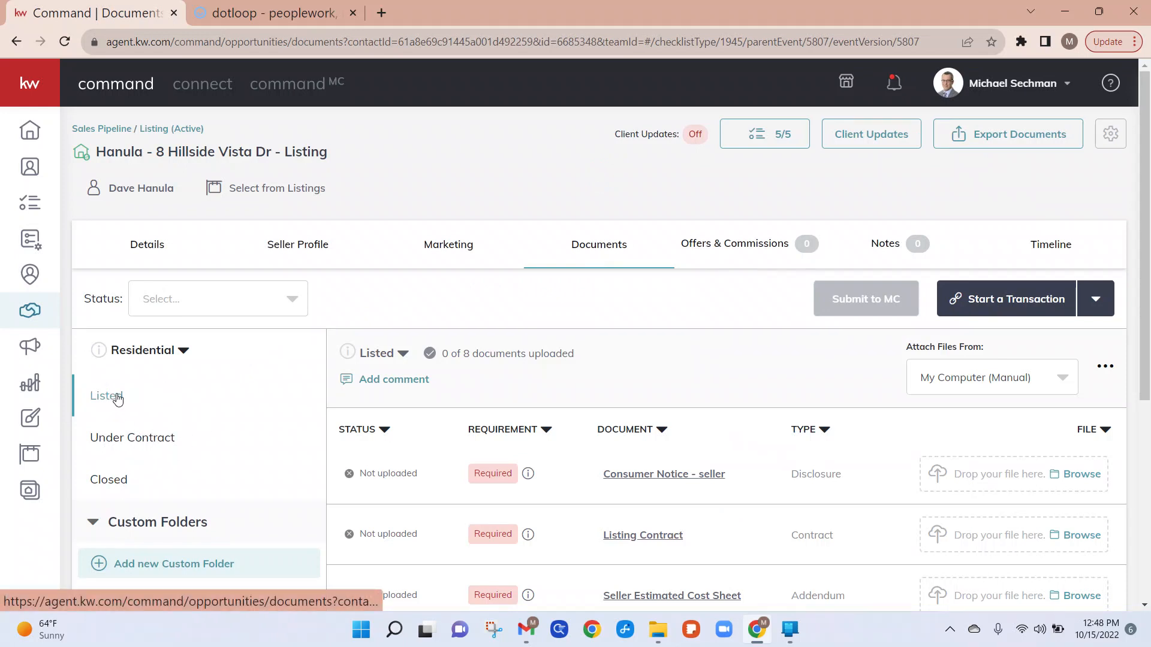
Step: Review the listing's Listed checklist items, then open its Under Contract checklist
{"action": "scroll", "coordinate": [347, 405], "scroll_direction": "down", "scroll_amount": 2}
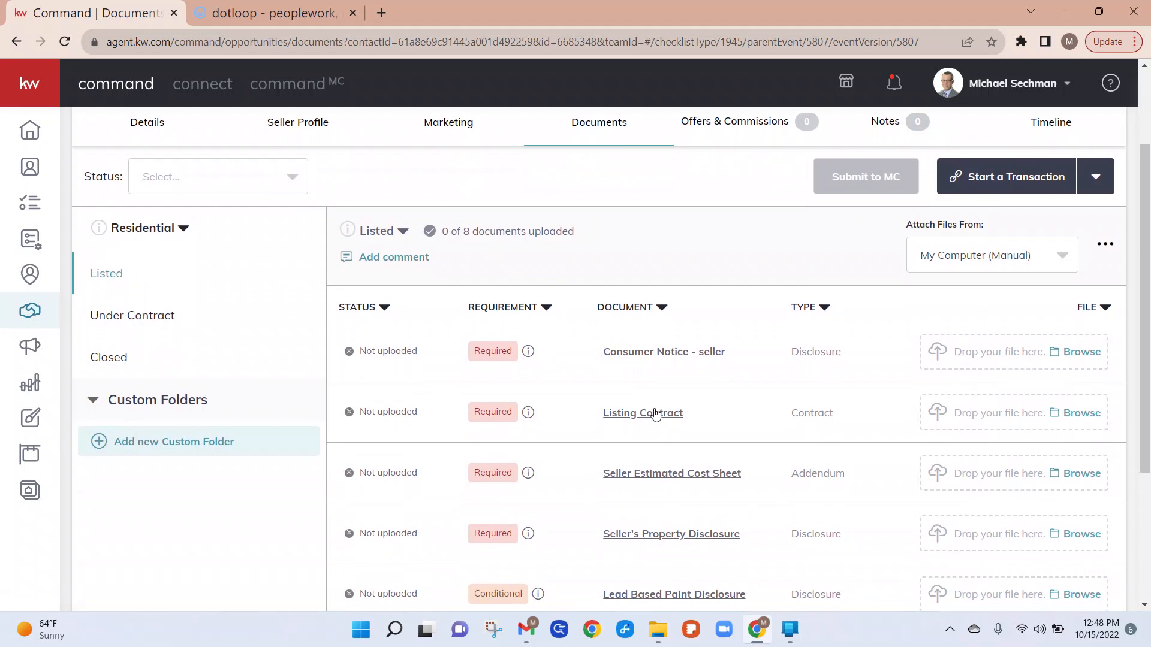
{"action": "scroll", "coordinate": [653, 435], "scroll_direction": "down", "scroll_amount": 2}
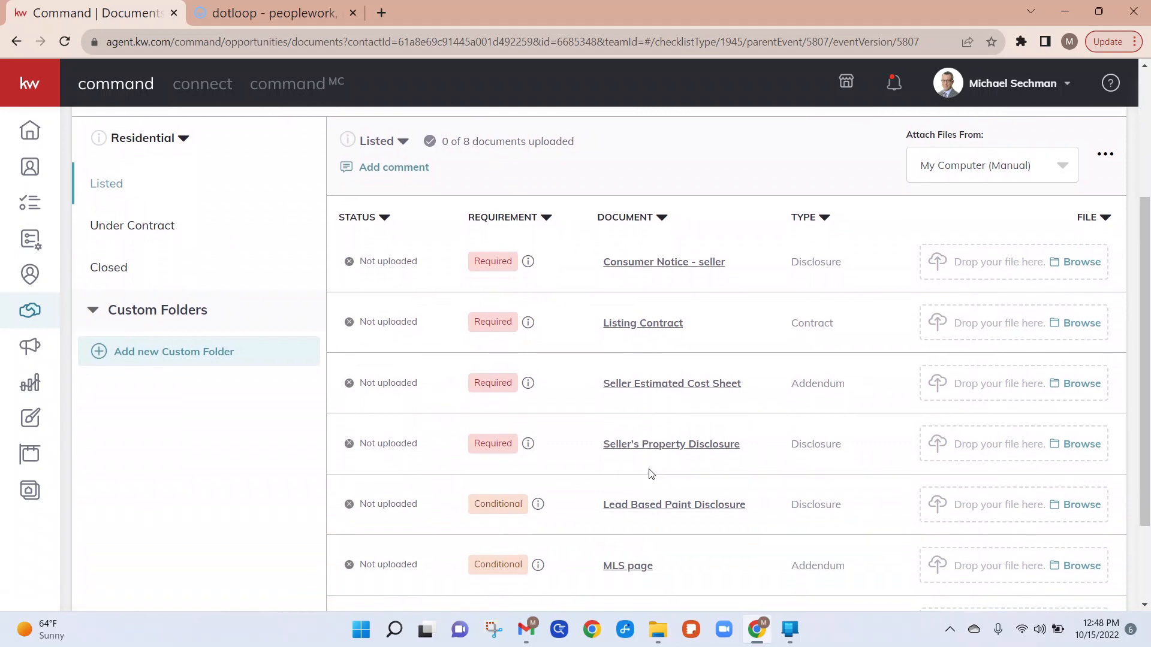
{"action": "scroll", "coordinate": [668, 460], "scroll_direction": "down", "scroll_amount": 1}
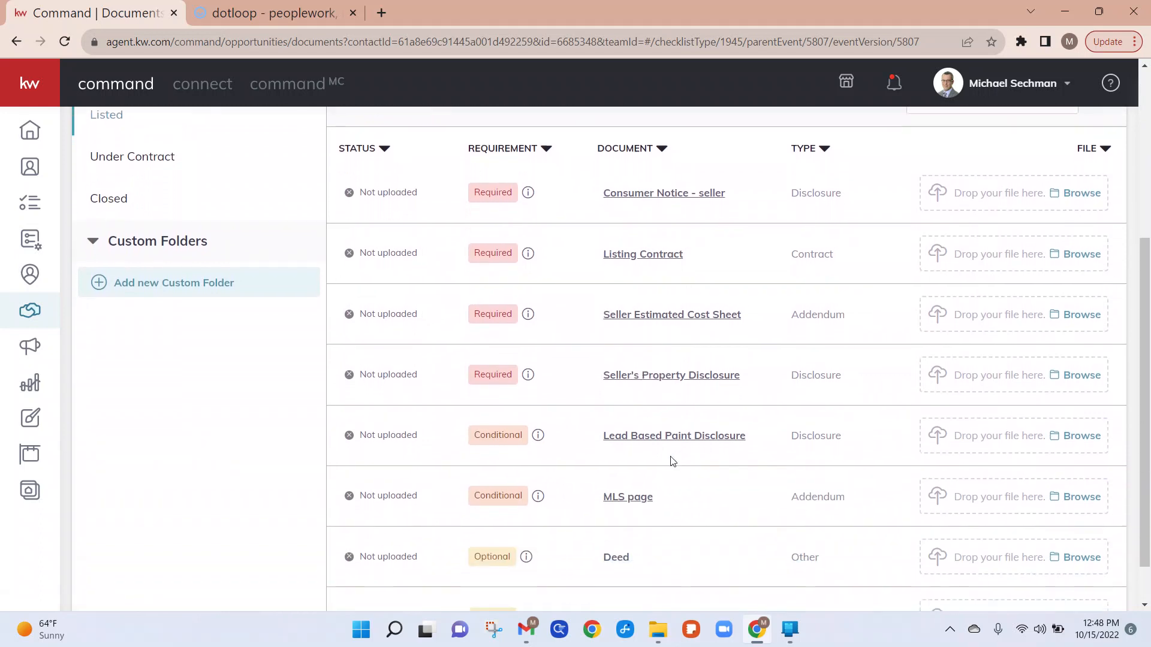
{"action": "scroll", "coordinate": [672, 461], "scroll_direction": "down", "scroll_amount": 1}
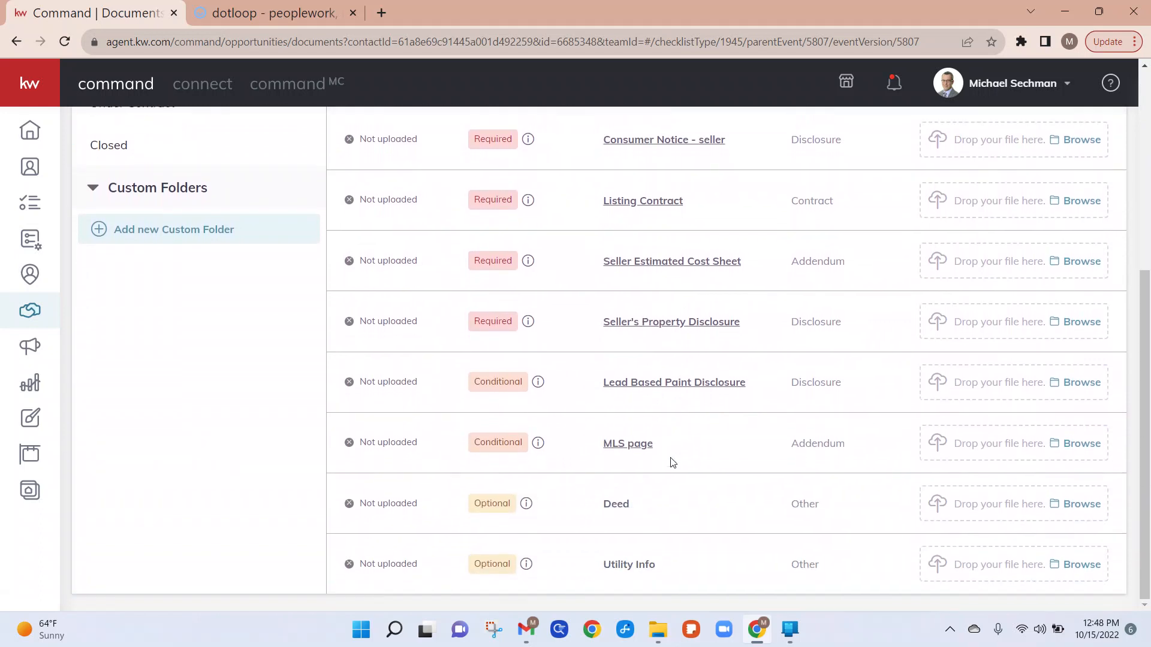
{"action": "scroll", "coordinate": [745, 465], "scroll_direction": "up", "scroll_amount": 3}
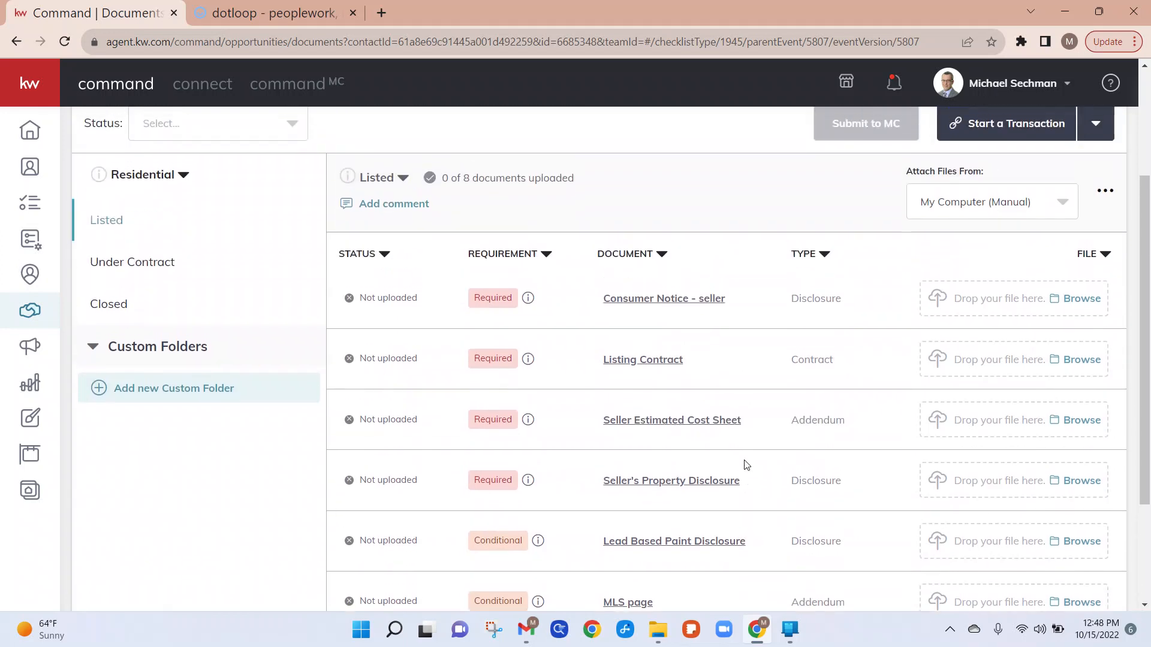
{"action": "scroll", "coordinate": [746, 465], "scroll_direction": "up", "scroll_amount": 1}
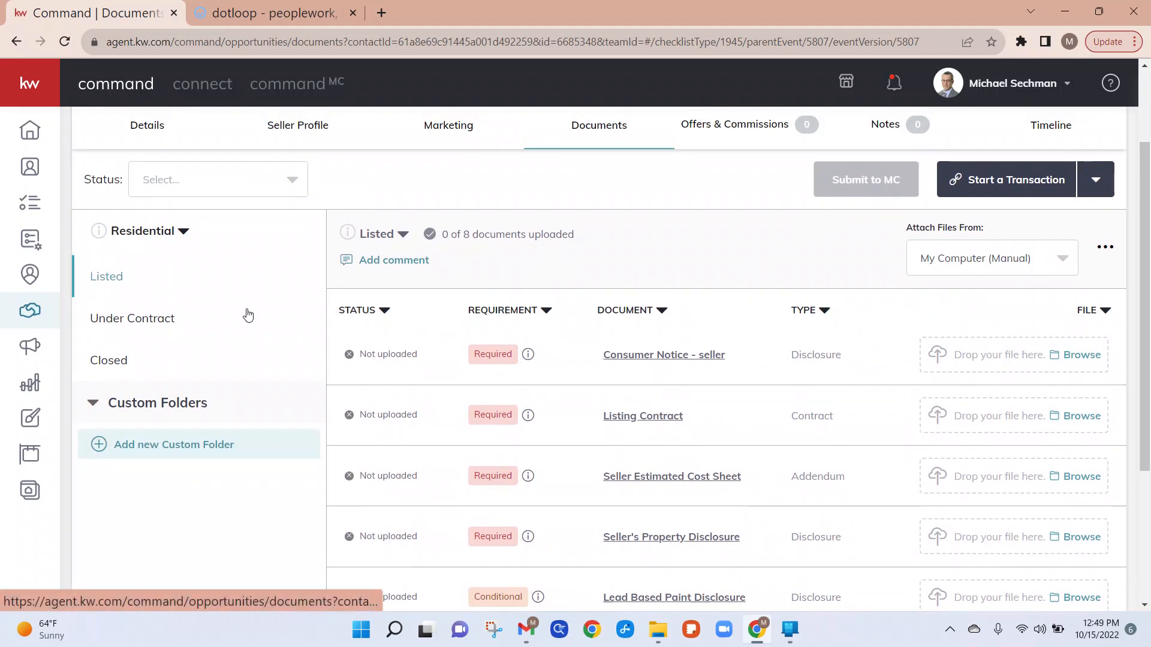
{"action": "left_click", "coordinate": [116, 323]}
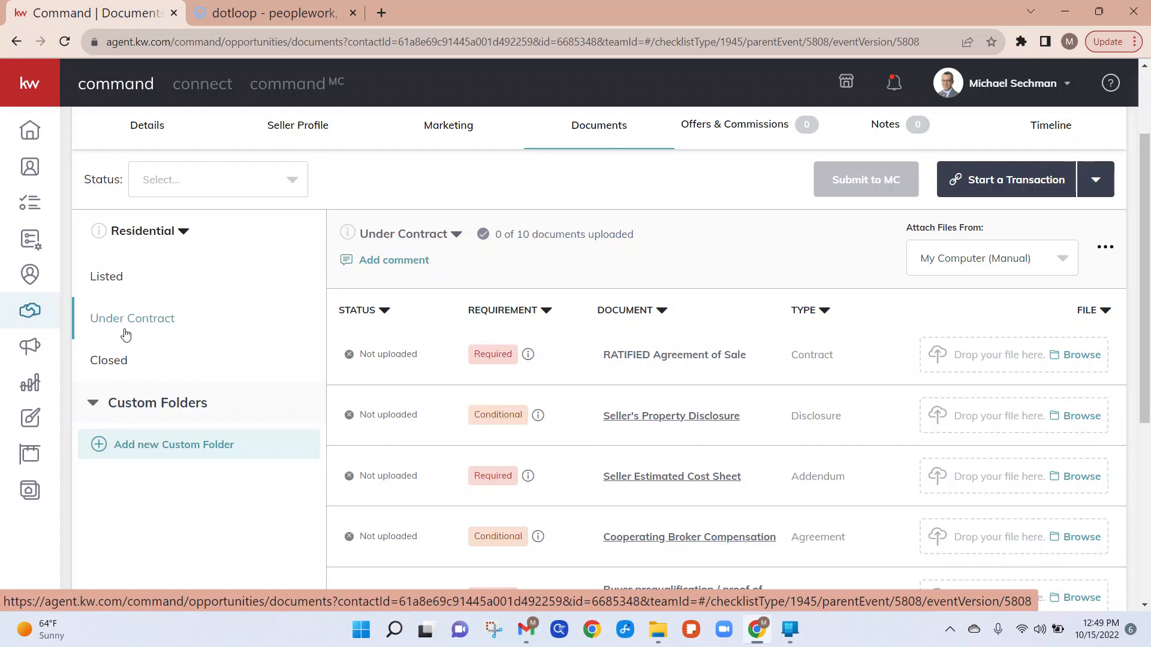
{"action": "scroll", "coordinate": [449, 300], "scroll_direction": "up", "scroll_amount": 2}
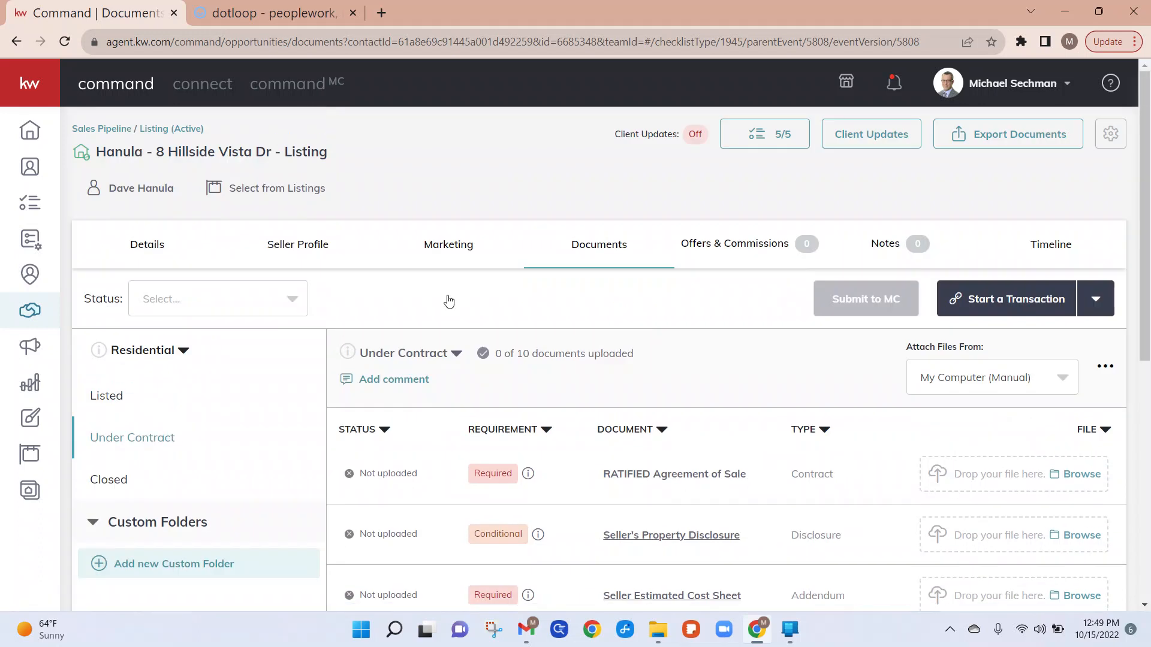